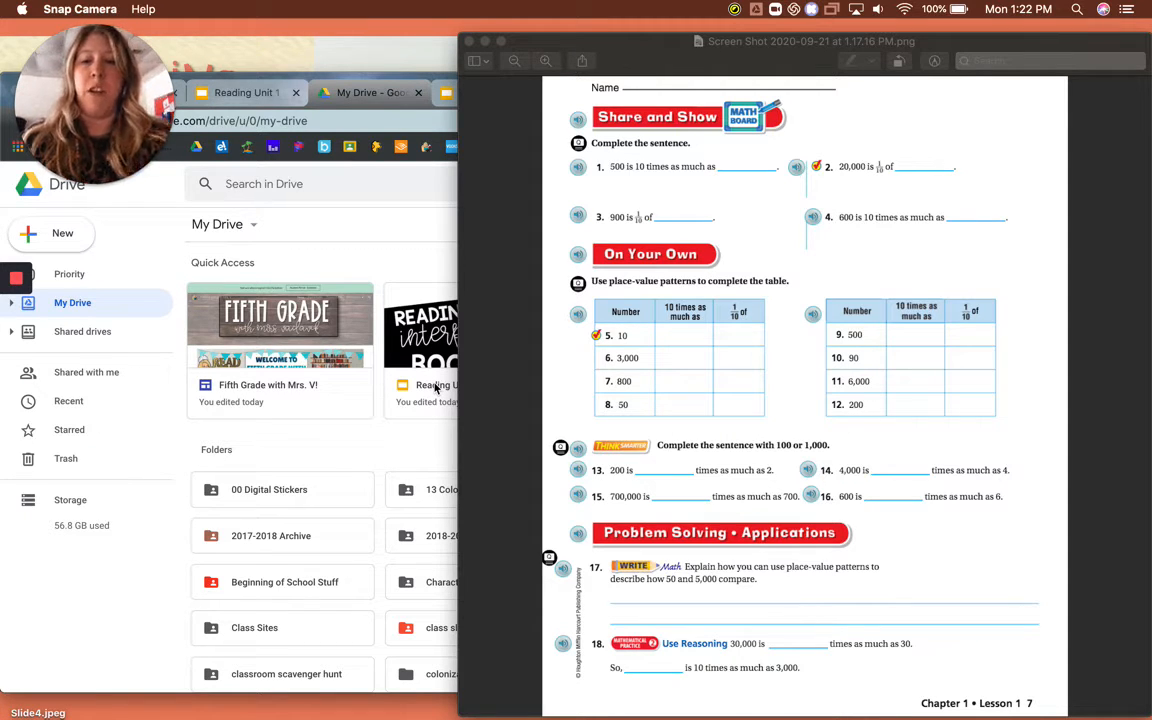
- Capture separate screenshots of the worksheet's Share and Show, On Your Own, Think Smarter, and Problem Solving sections
key("super+shift+4")
left_click_drag(558, 94, 1027, 242)
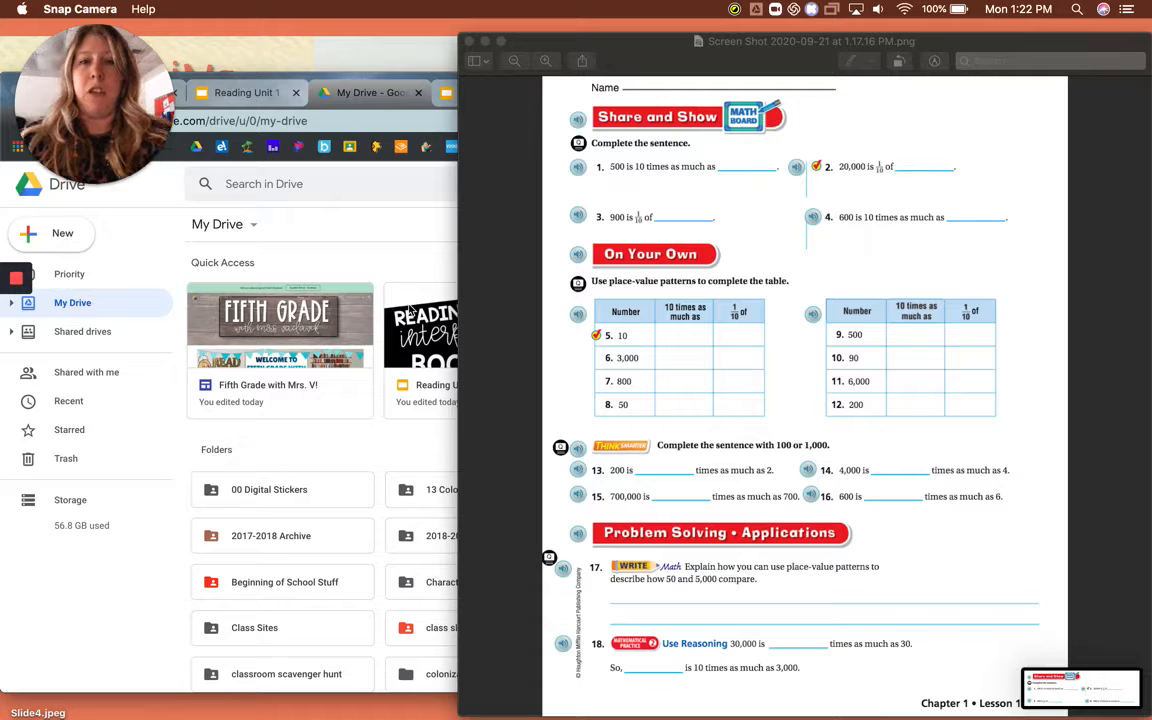
key("super+shift+4")
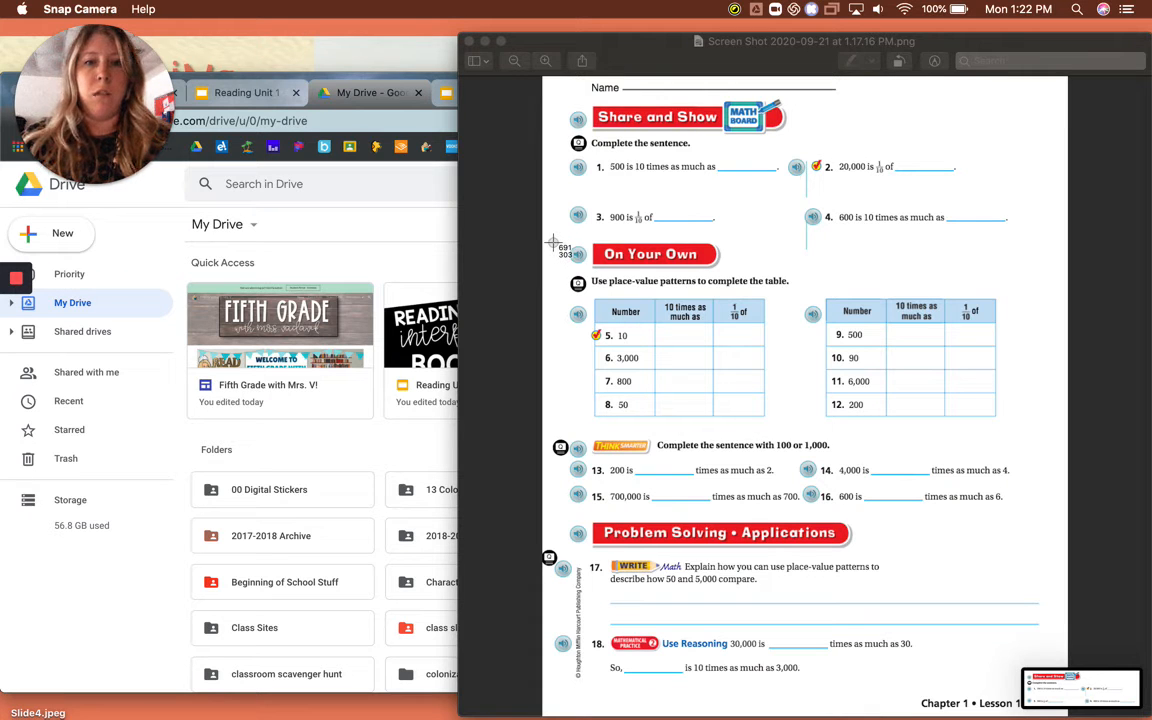
left_click_drag(554, 243, 1014, 432)
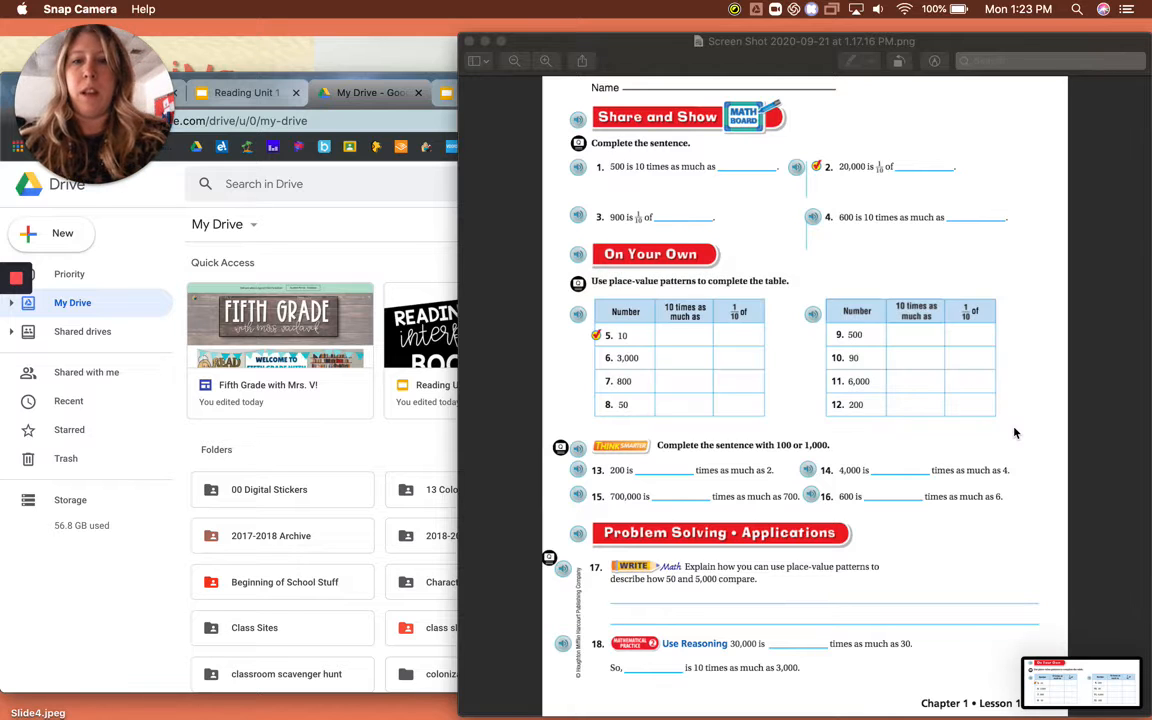
key("super+shift+4")
left_click_drag(548, 424, 1023, 519)
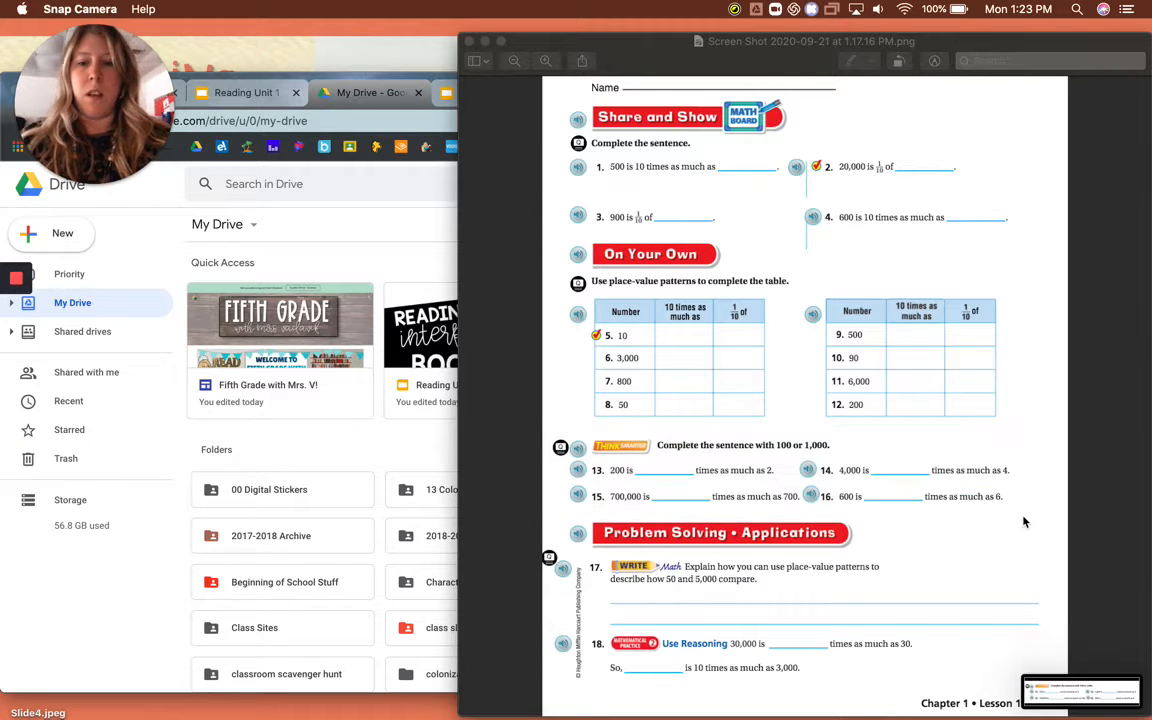
key("super+shift+4")
left_click_drag(548, 516, 1055, 682)
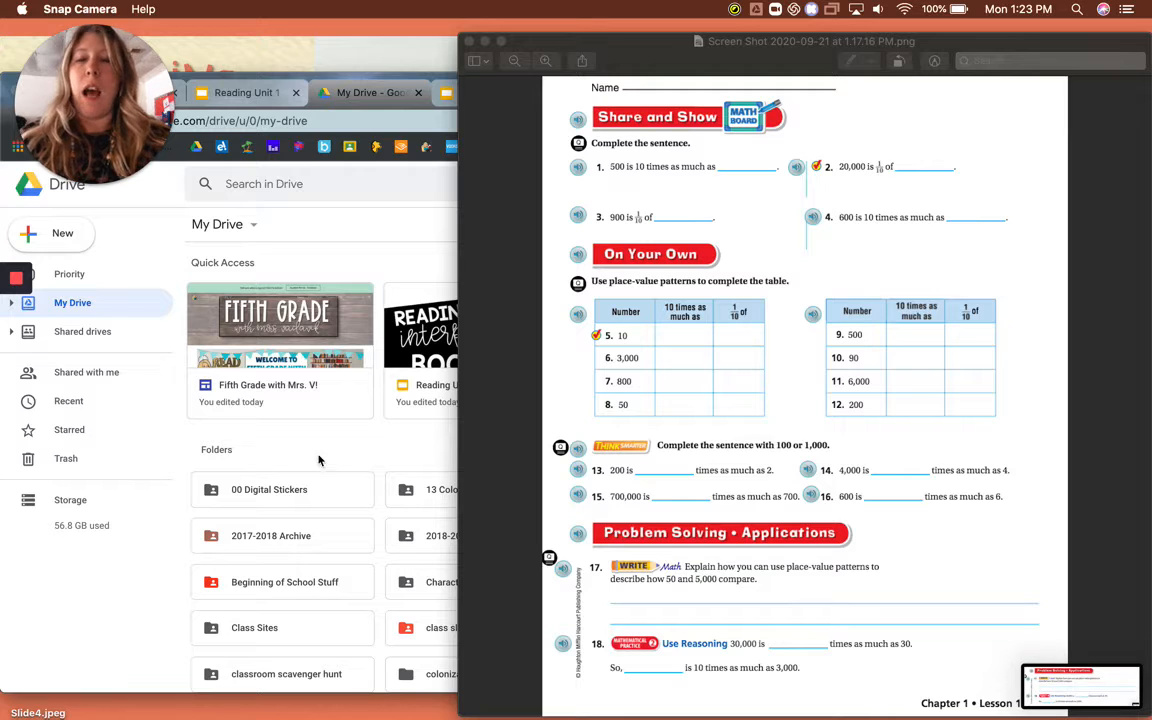
- Switch to Google Drive, create a blank Google Slides presentation, and add three more slides to it
left_click(109, 537)
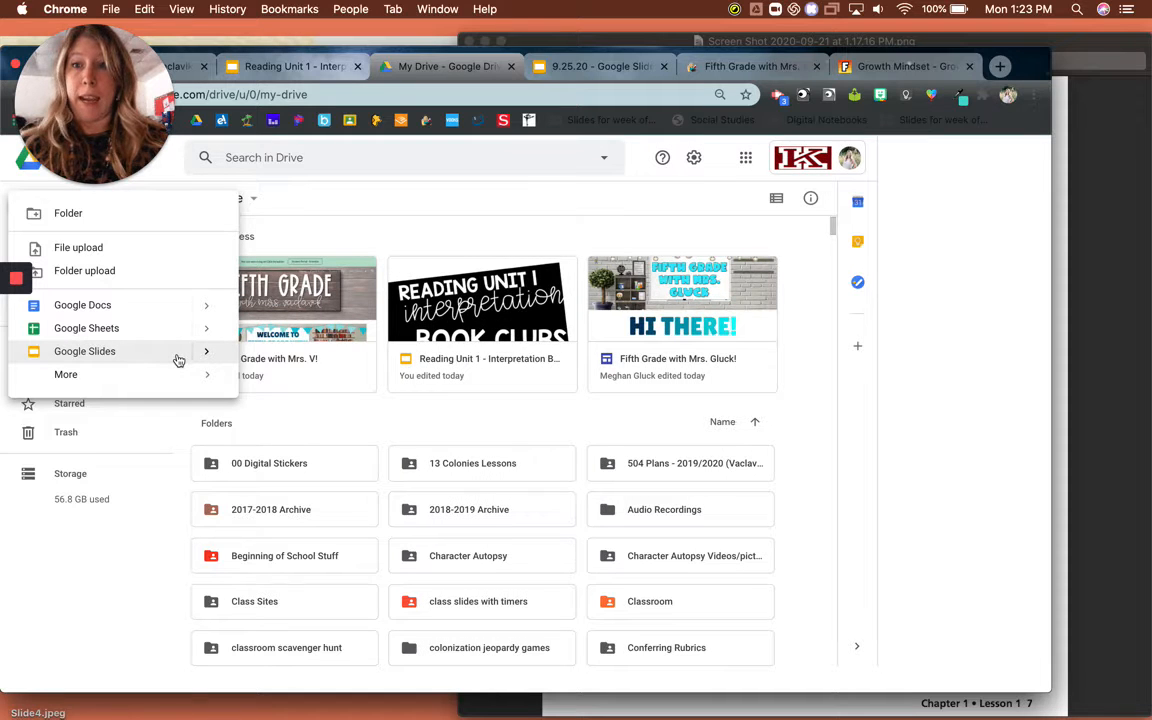
left_click(178, 360)
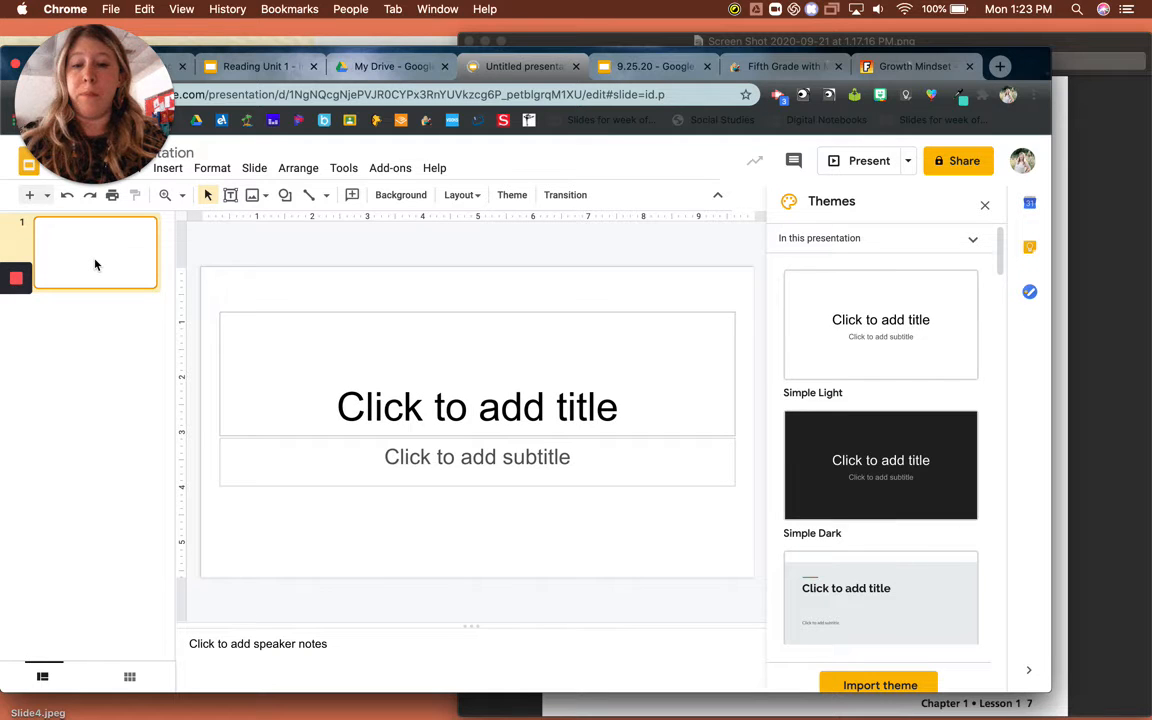
key("ctrl+m")
key("ctrl+m")
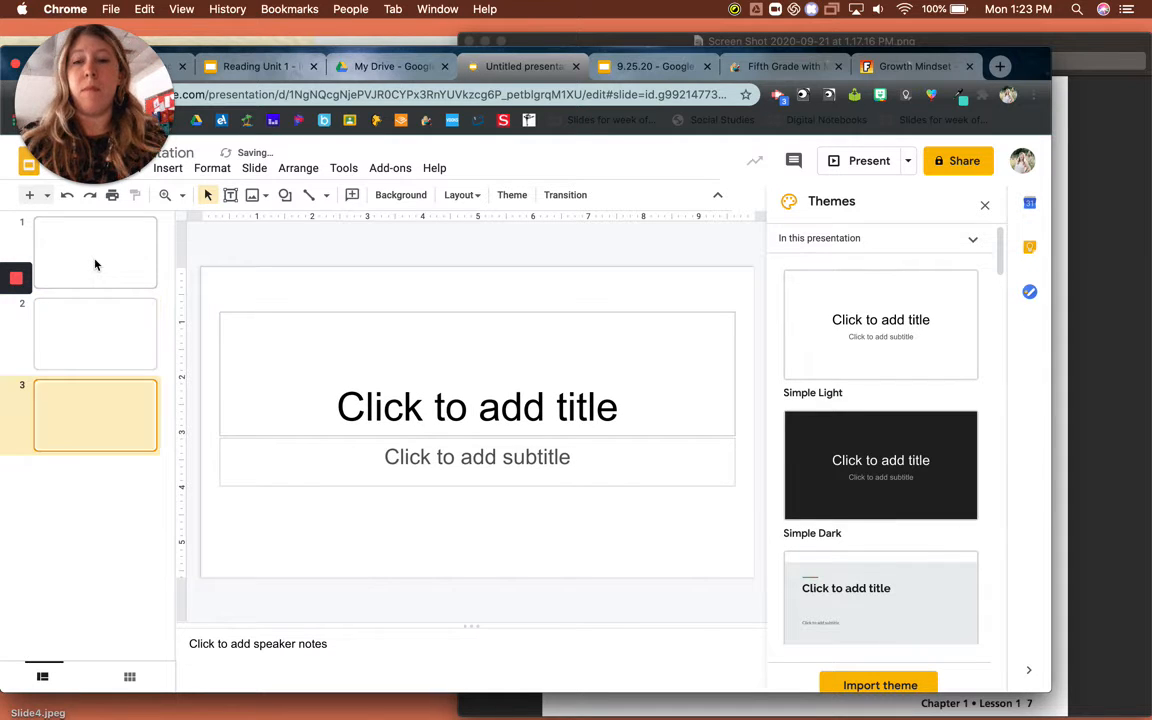
key("ctrl+m")
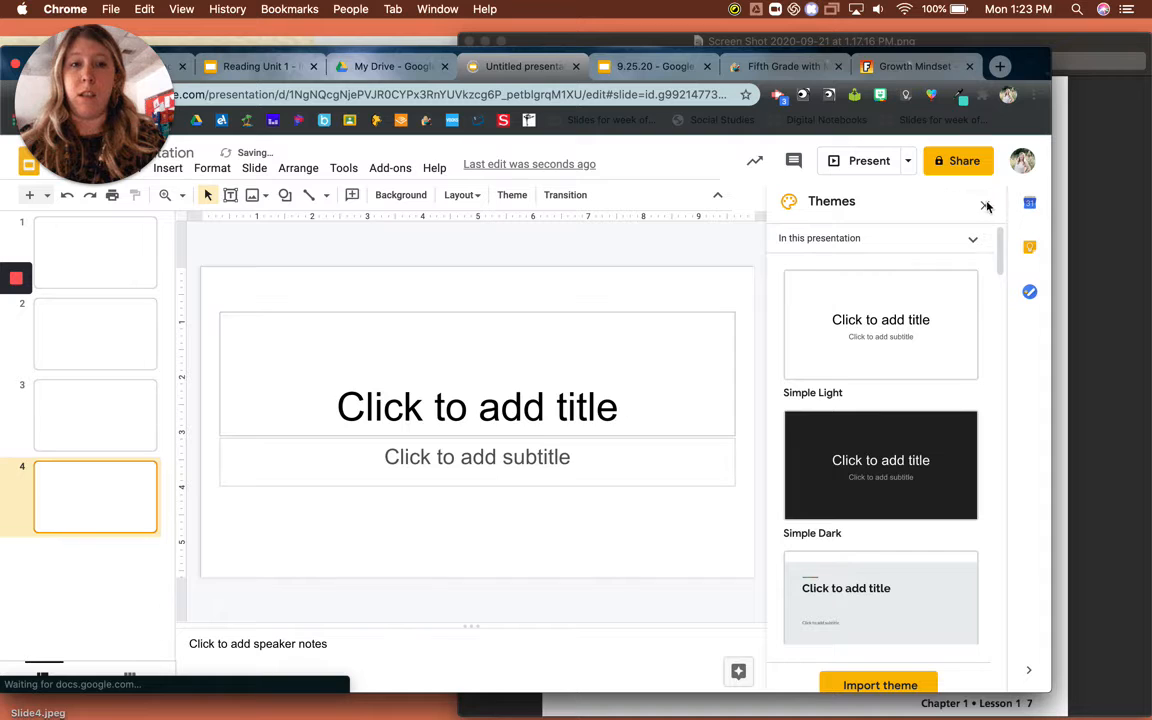
left_click(985, 205)
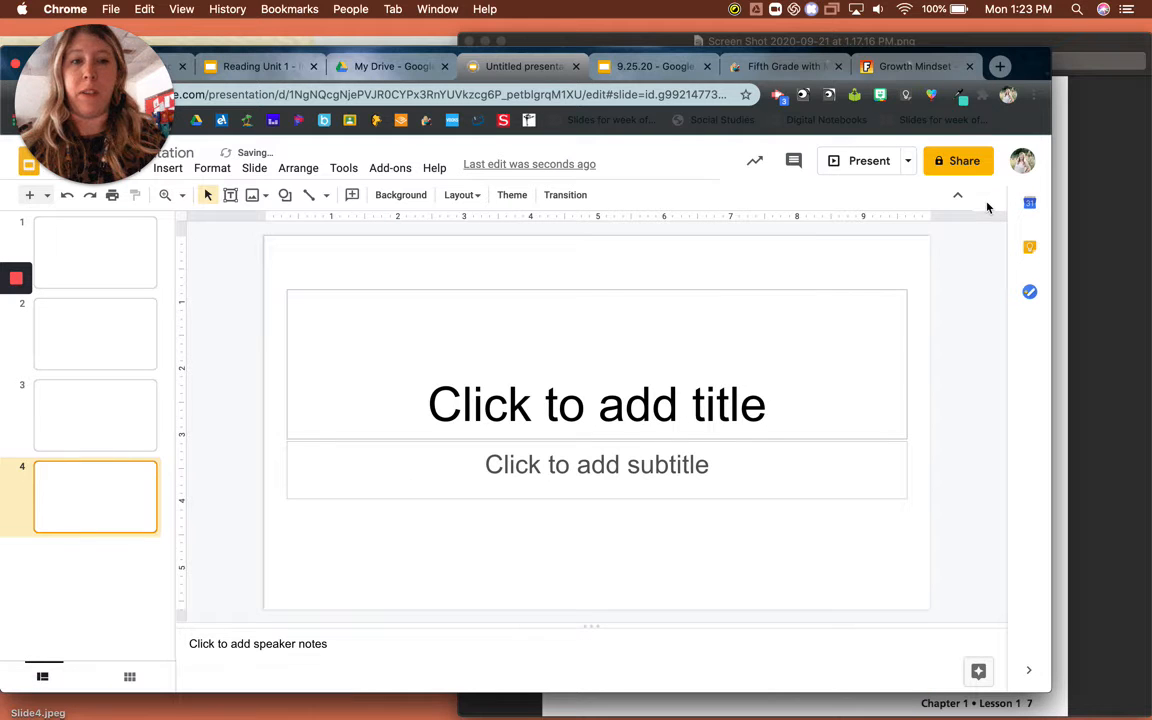
- Delete the title and subtitle placeholders from slides 1 and 2
left_click(121, 228)
left_click_drag(258, 261, 969, 549)
key("Delete")
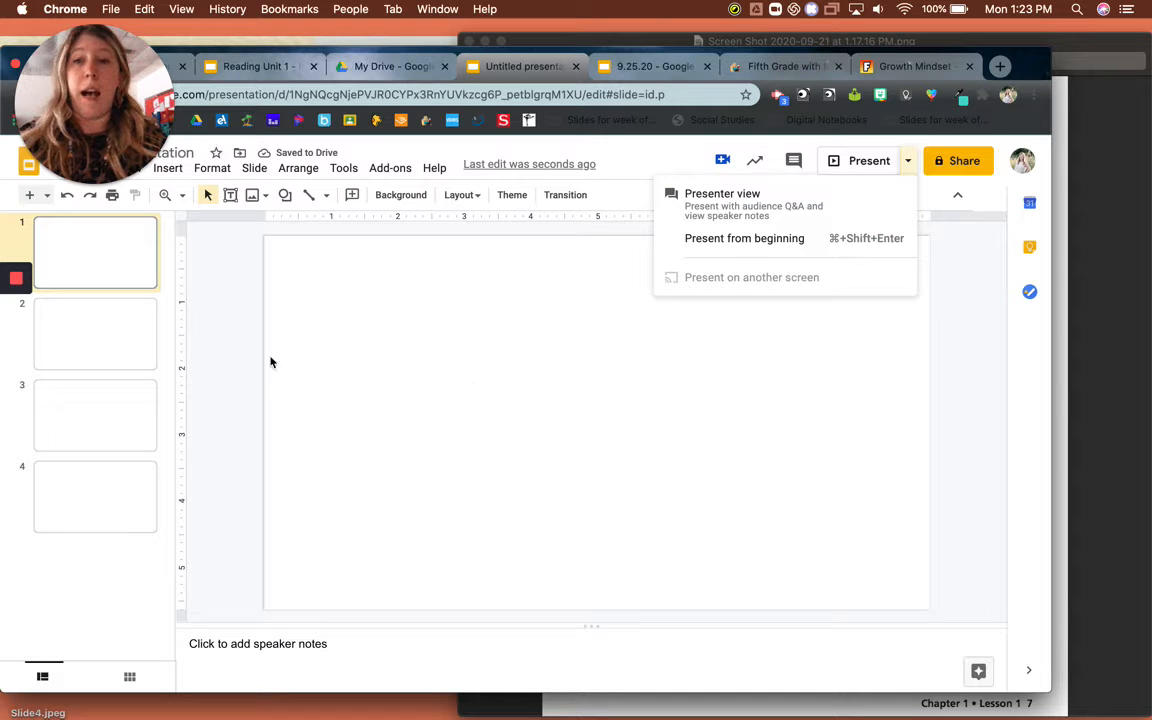
left_click(89, 341)
left_click_drag(252, 270, 852, 466)
left_click_drag(949, 534, 954, 540)
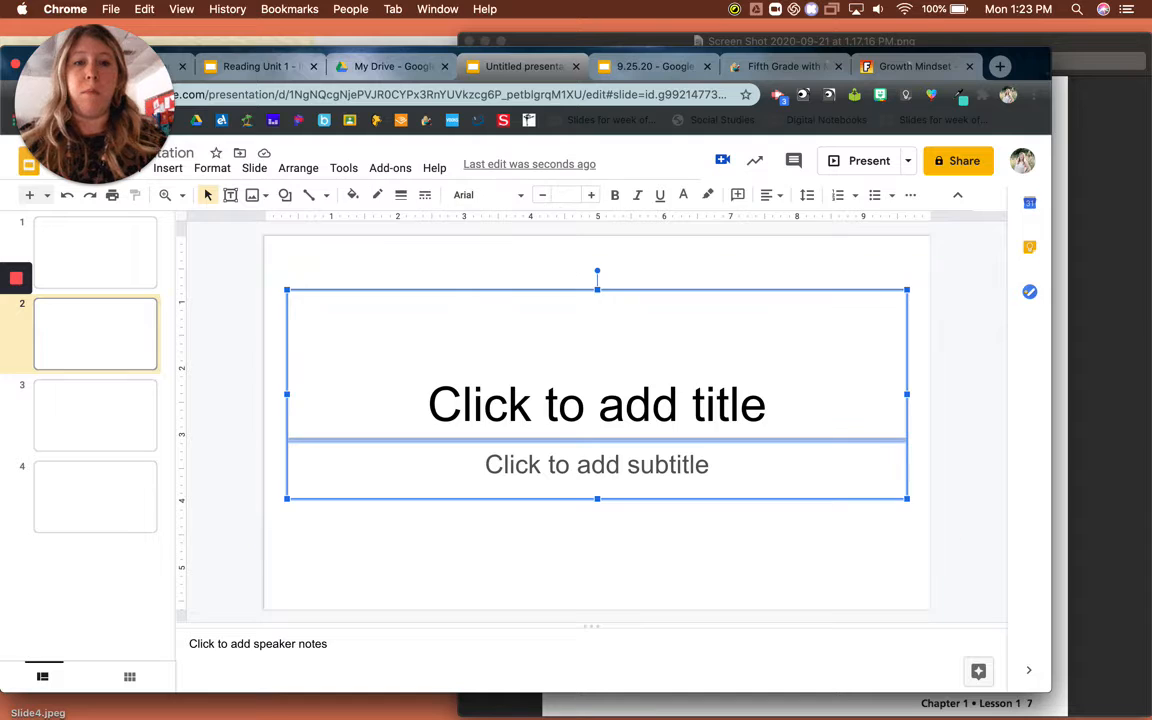
key("Delete")
- Delete the title and subtitle placeholders from slides 3 and 4
left_click(133, 432)
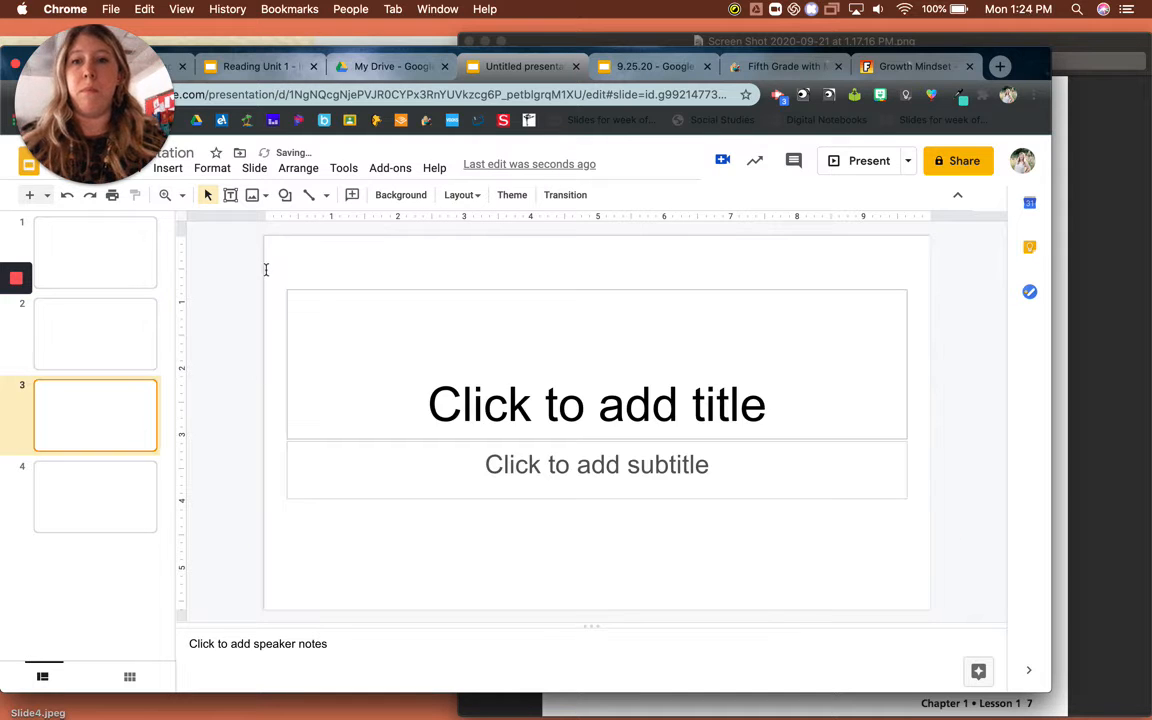
left_click_drag(940, 542, 265, 266)
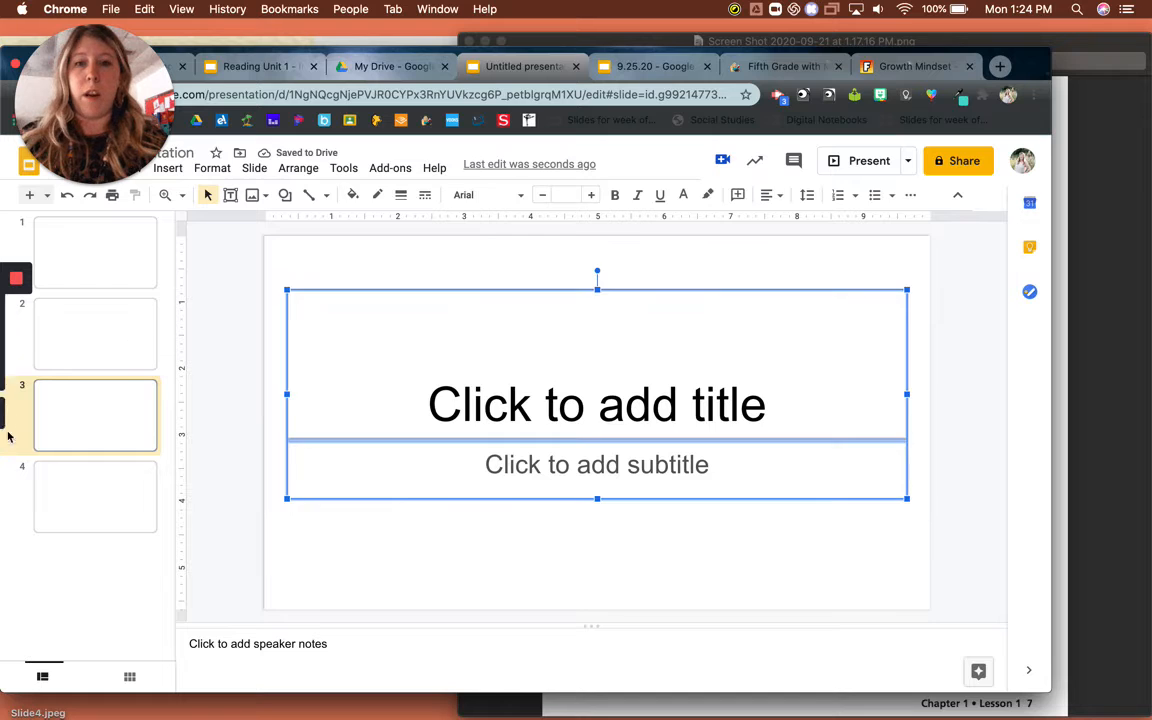
key("Delete")
left_click(70, 500)
left_click_drag(254, 259, 956, 541)
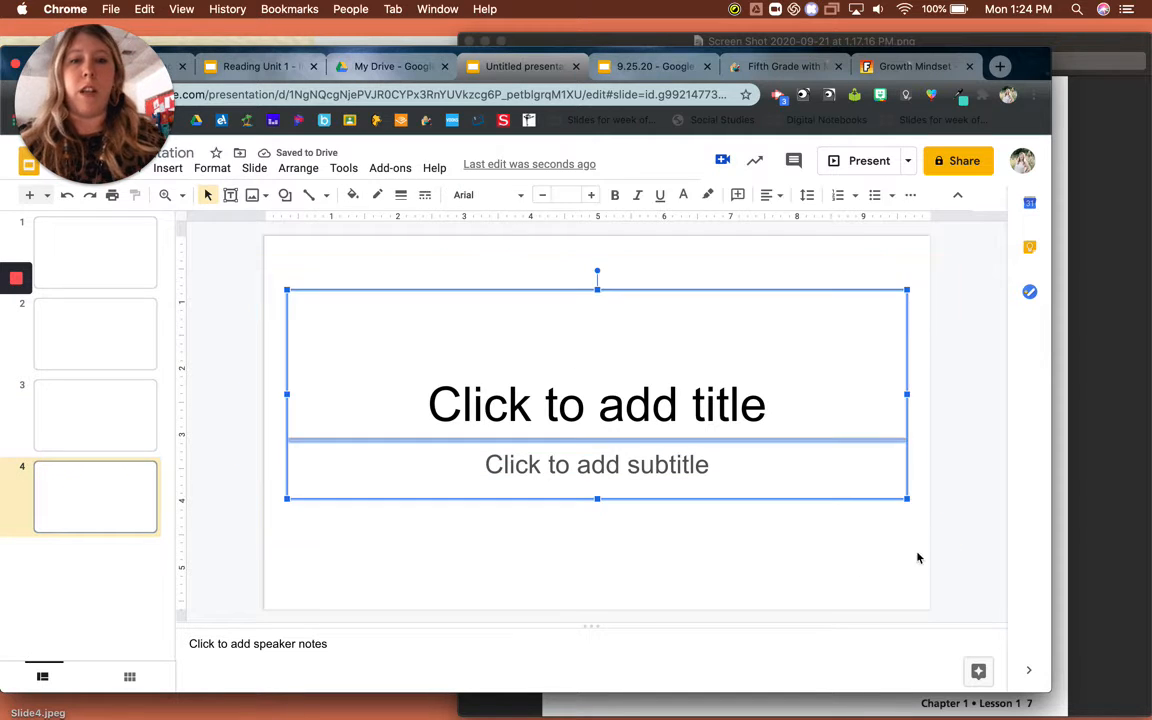
key("Delete")
- Set the background of slide 1 to the uploaded desktop image "Screen Shot 2020-09-21 at 1.22.53 PM"
left_click(119, 272)
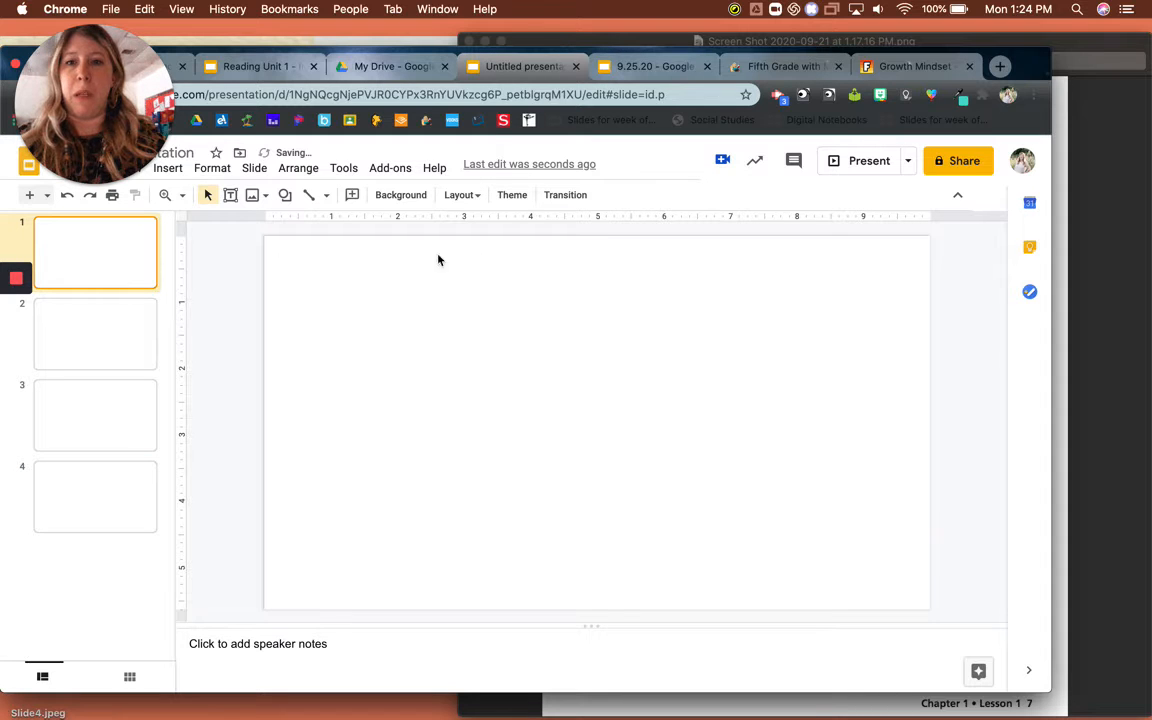
left_click(398, 195)
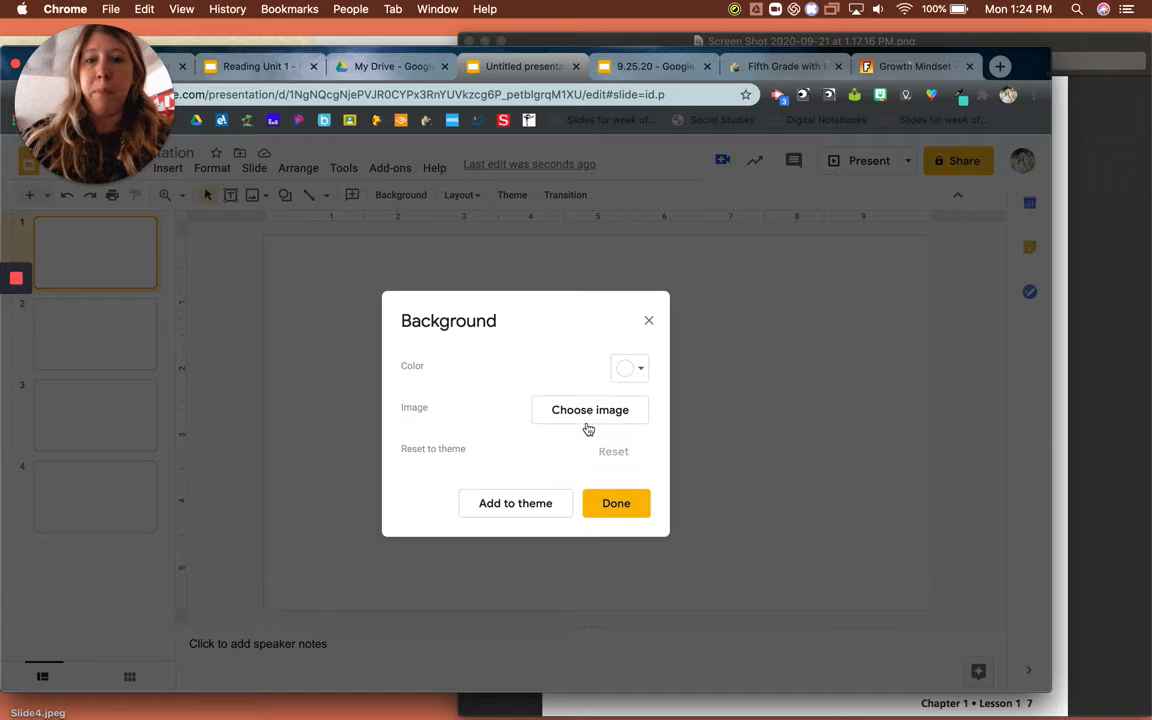
left_click(588, 424)
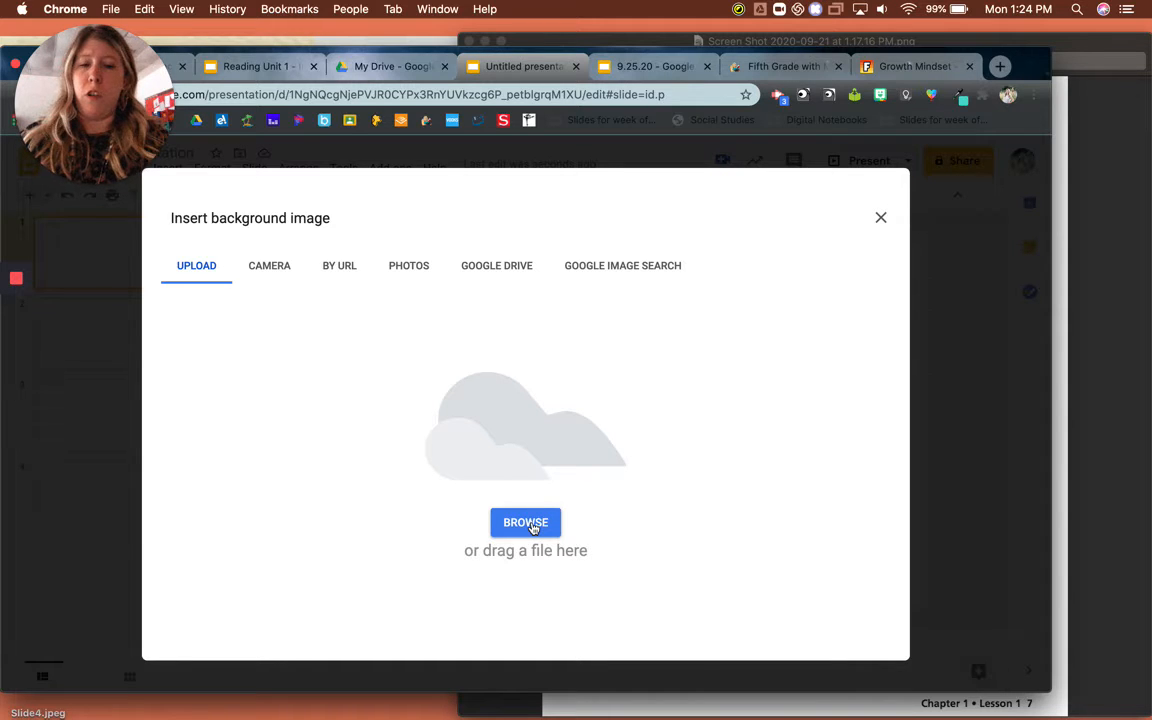
left_click(533, 528)
scroll(417, 375, "down", 5)
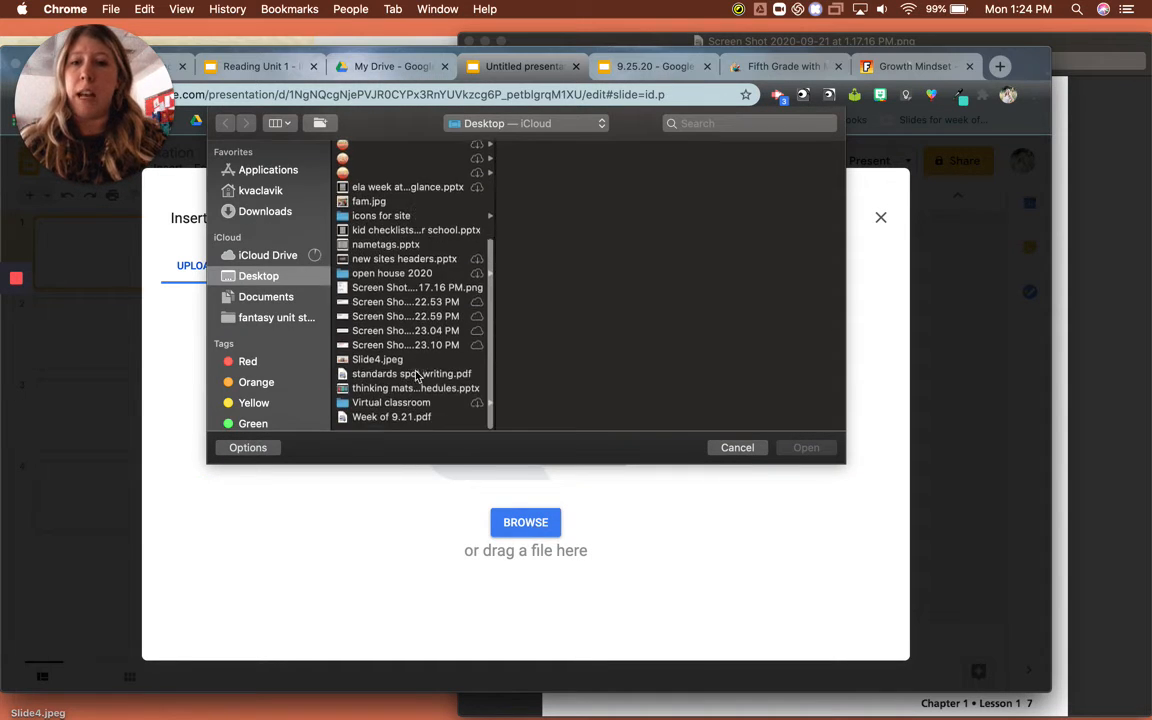
left_click(392, 306)
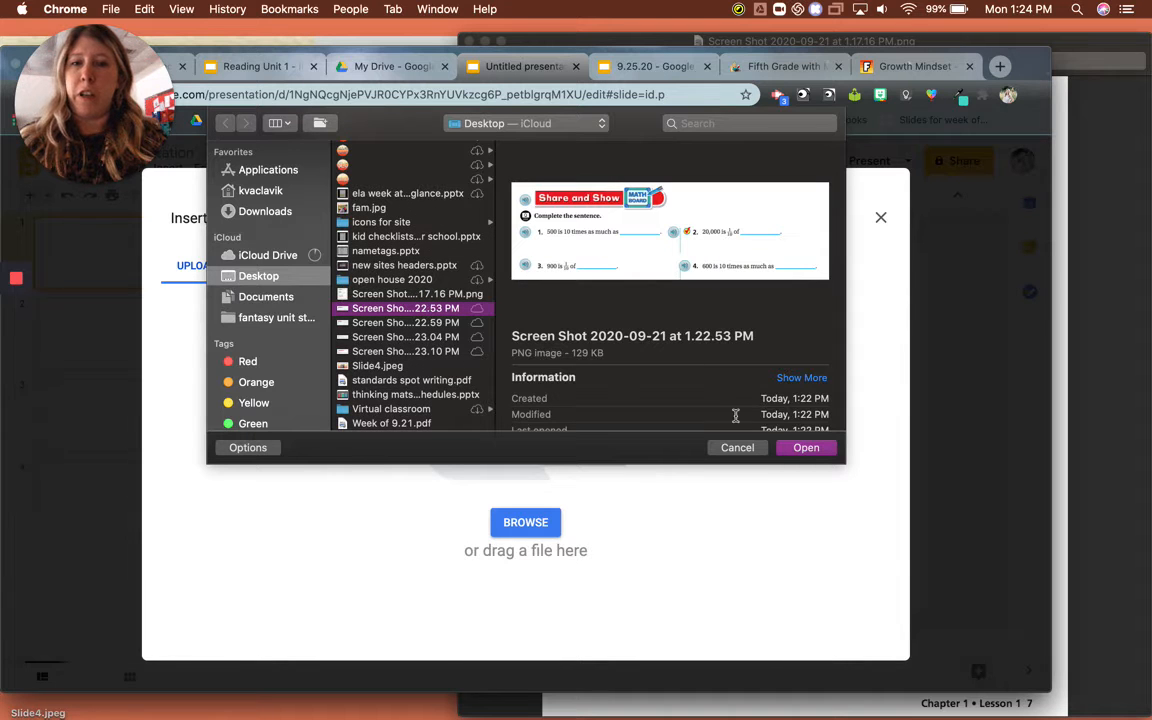
left_click(806, 448)
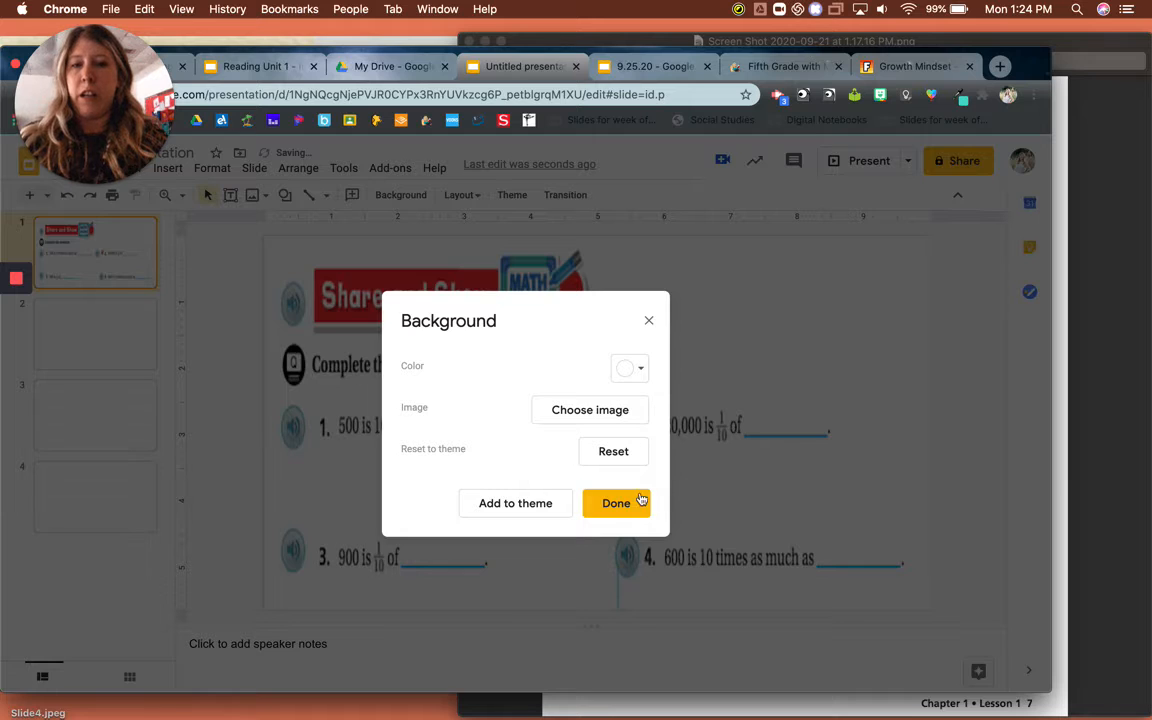
left_click(636, 502)
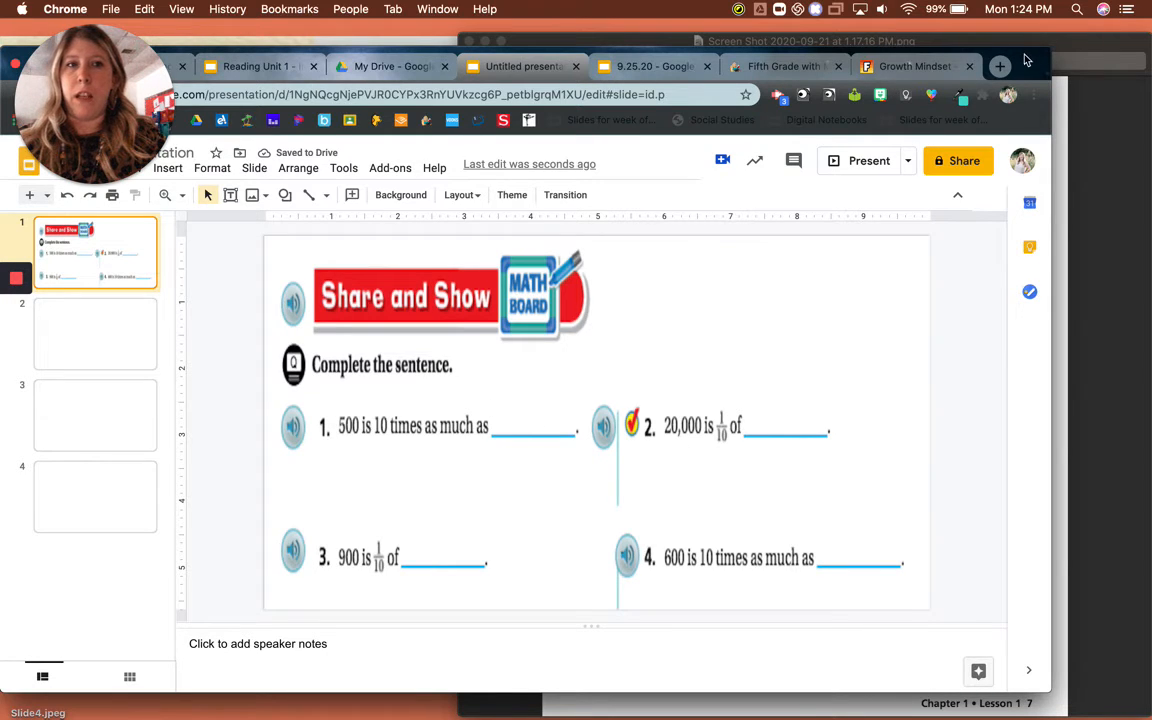
- Set the presentation's page size to a custom 6 × 10 inches
left_click_drag(835, 69, 873, 113)
left_click(104, 212)
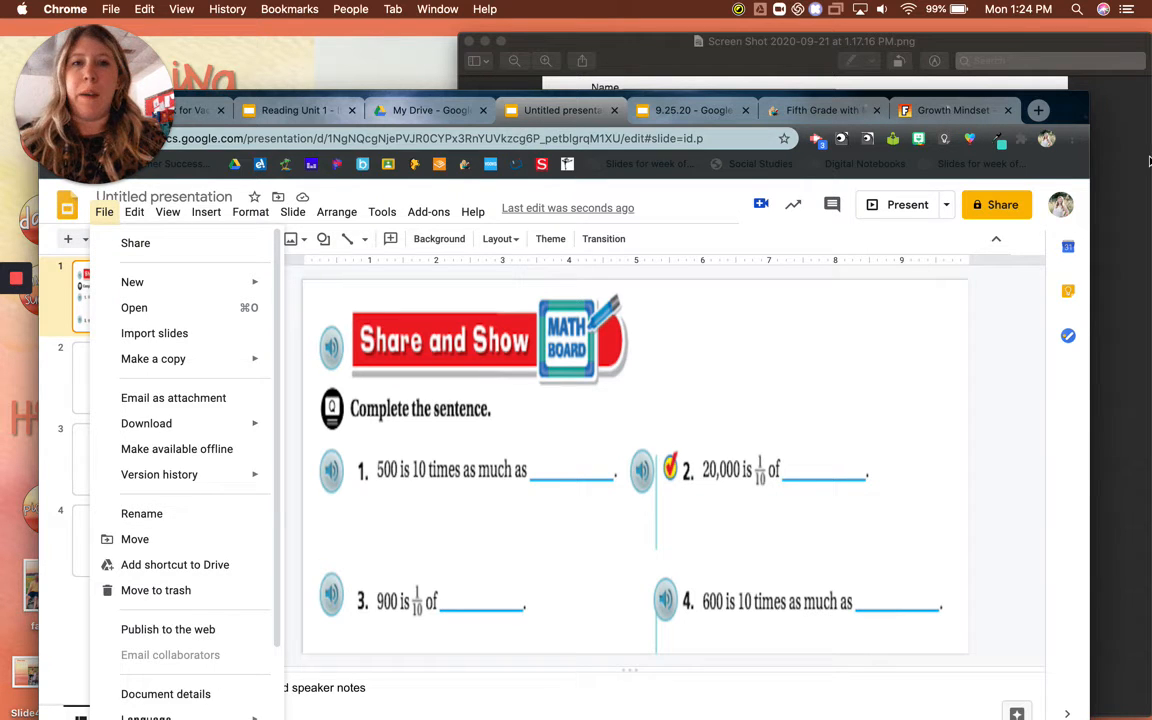
left_click_drag(1072, 110, 1107, 25)
scroll(195, 583, "down", 3)
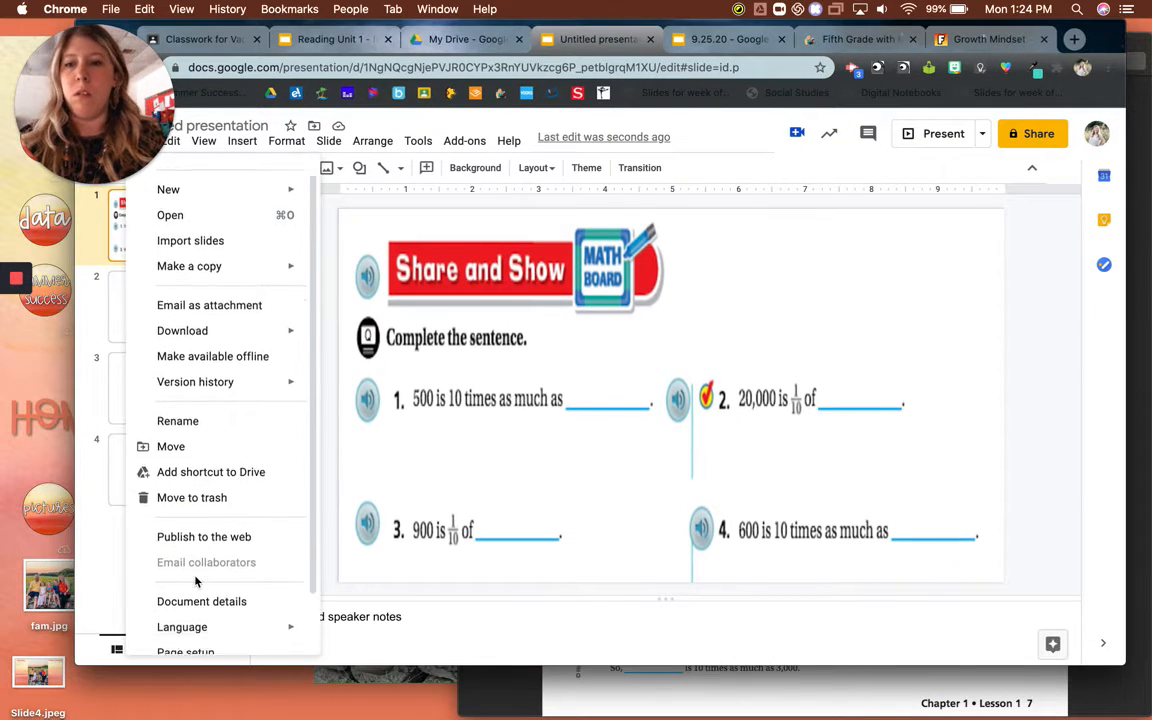
left_click(195, 587)
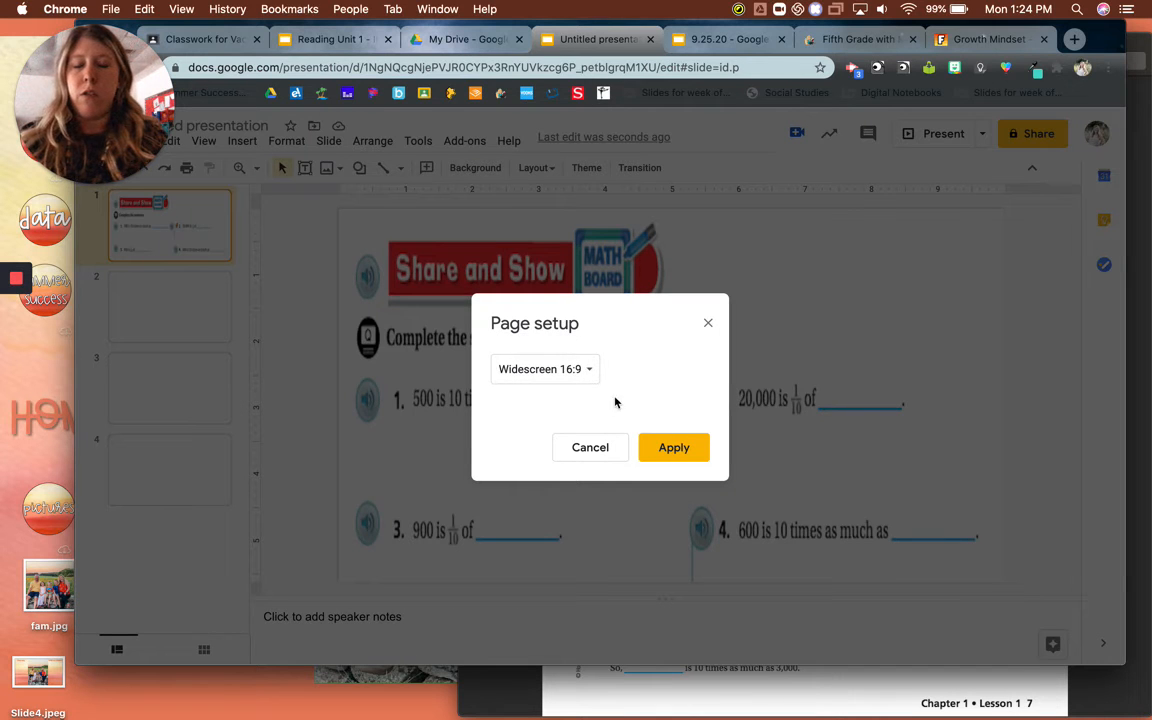
left_click(588, 371)
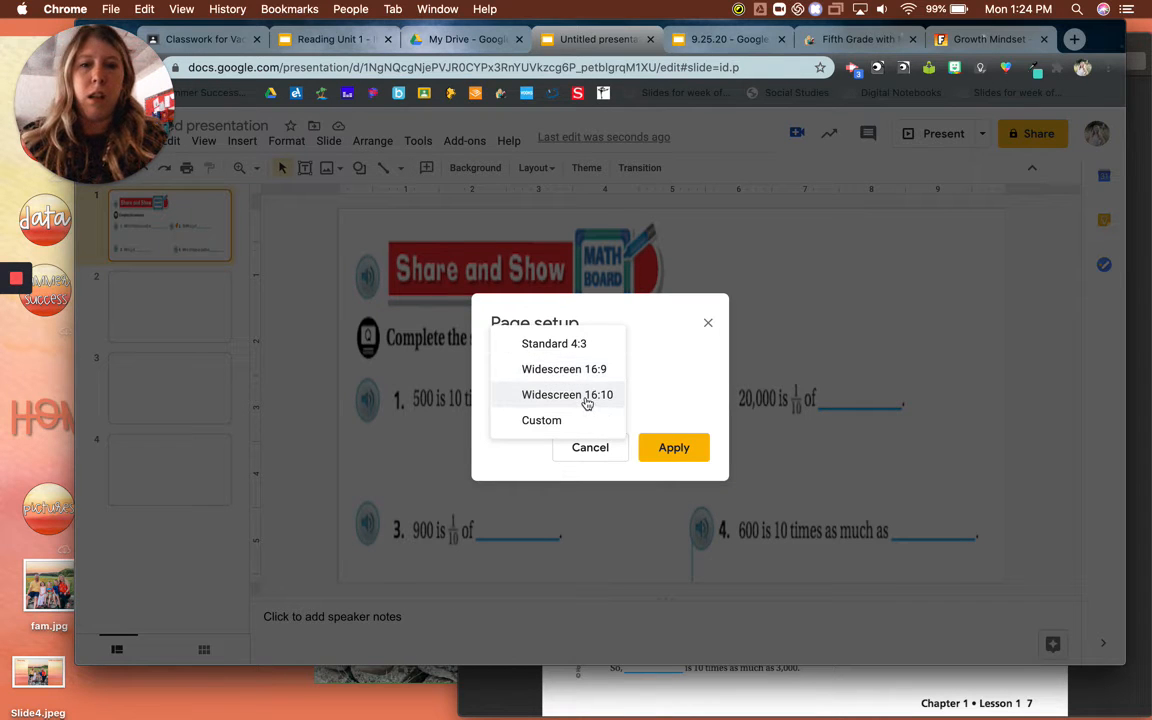
left_click(587, 402)
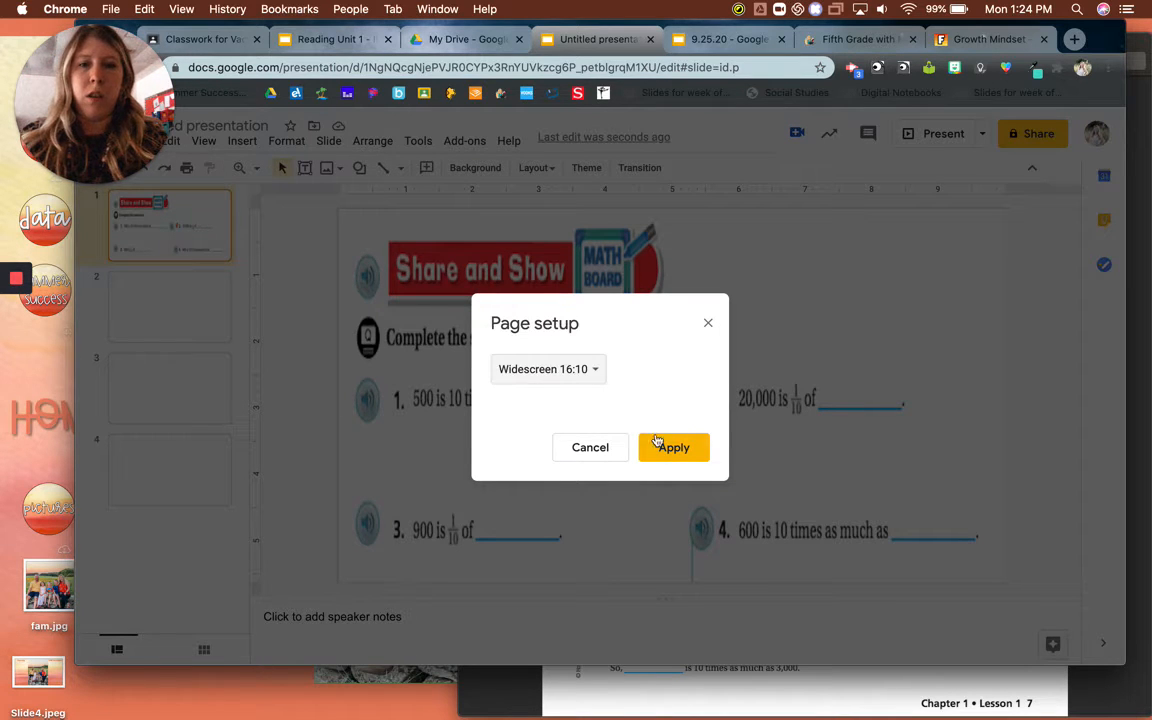
left_click(578, 372)
left_click(568, 397)
left_click_drag(532, 411, 493, 411)
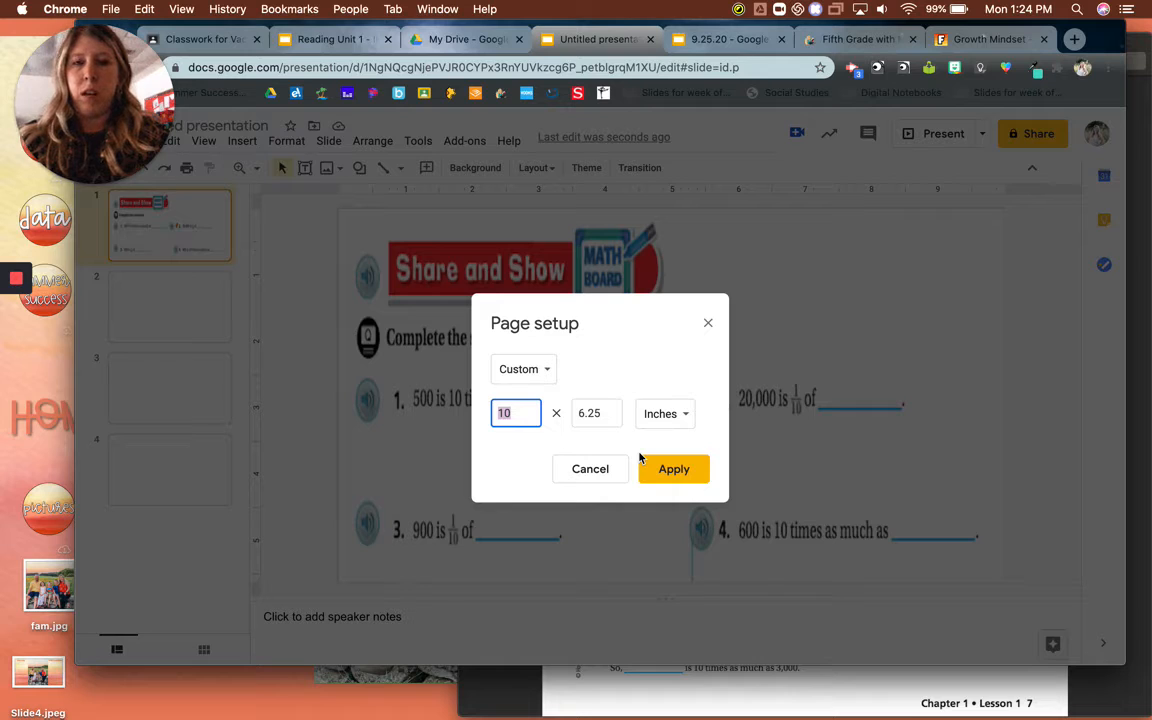
type("8")
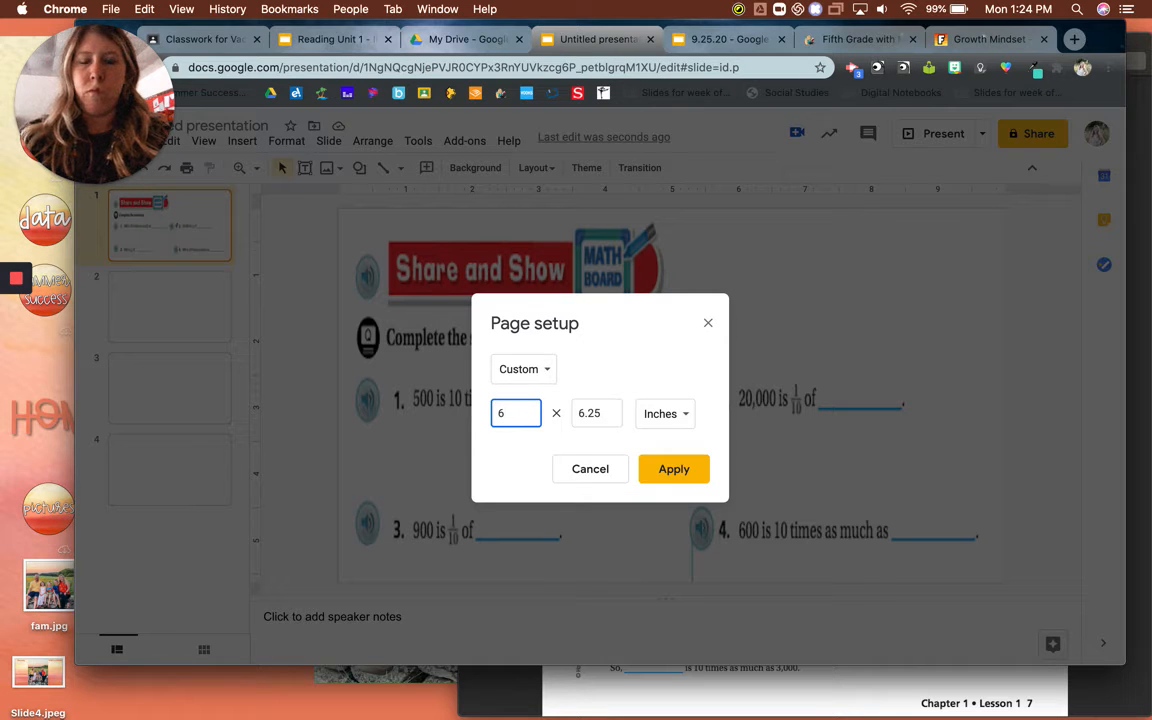
key("Tab")
type("10")
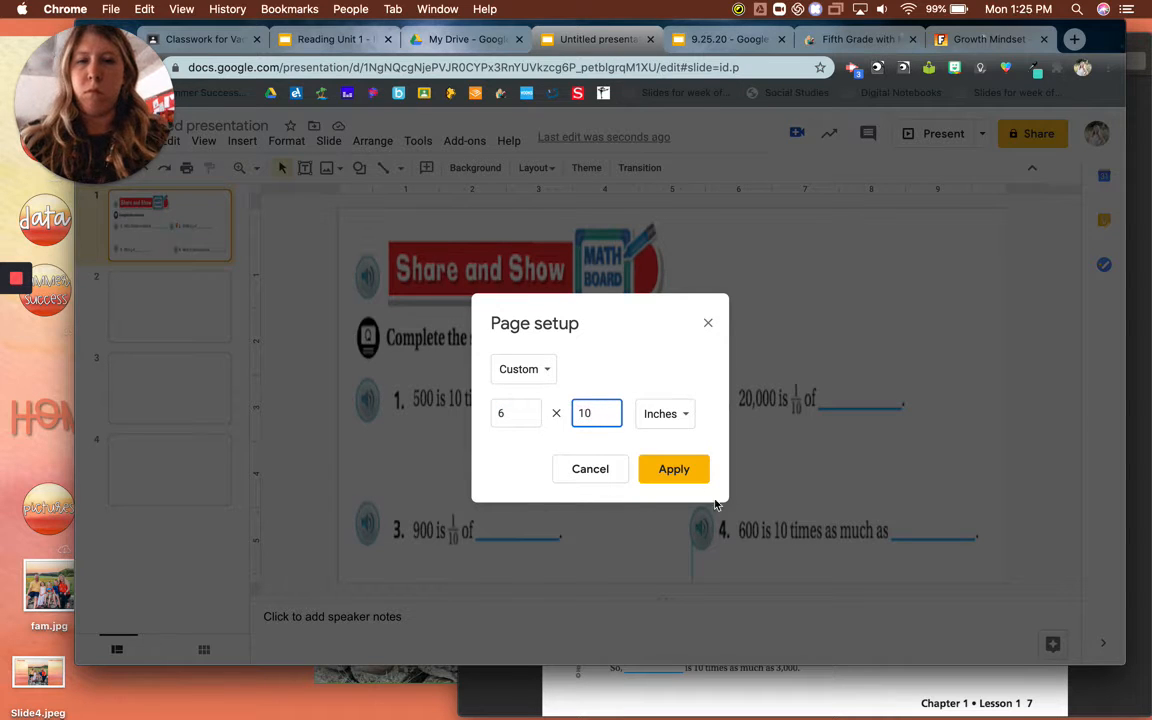
left_click(675, 468)
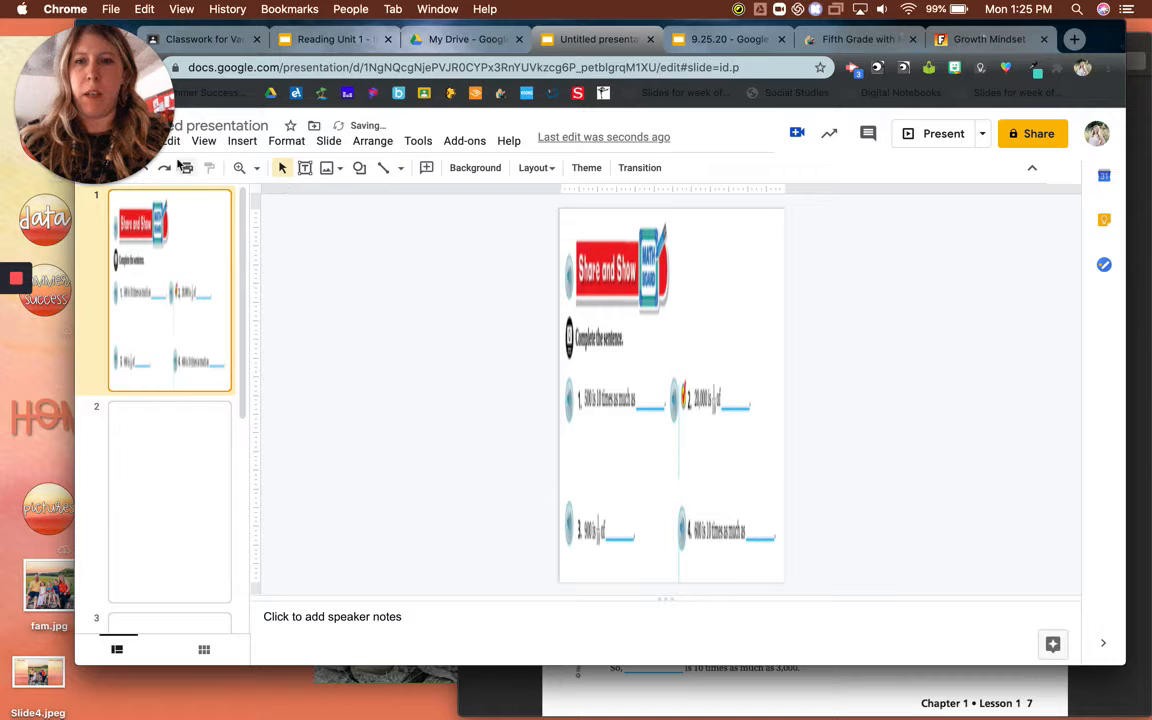
- Set the presentation's custom page size to 10 × 6 inches
left_click_drag(1100, 34, 1110, 83)
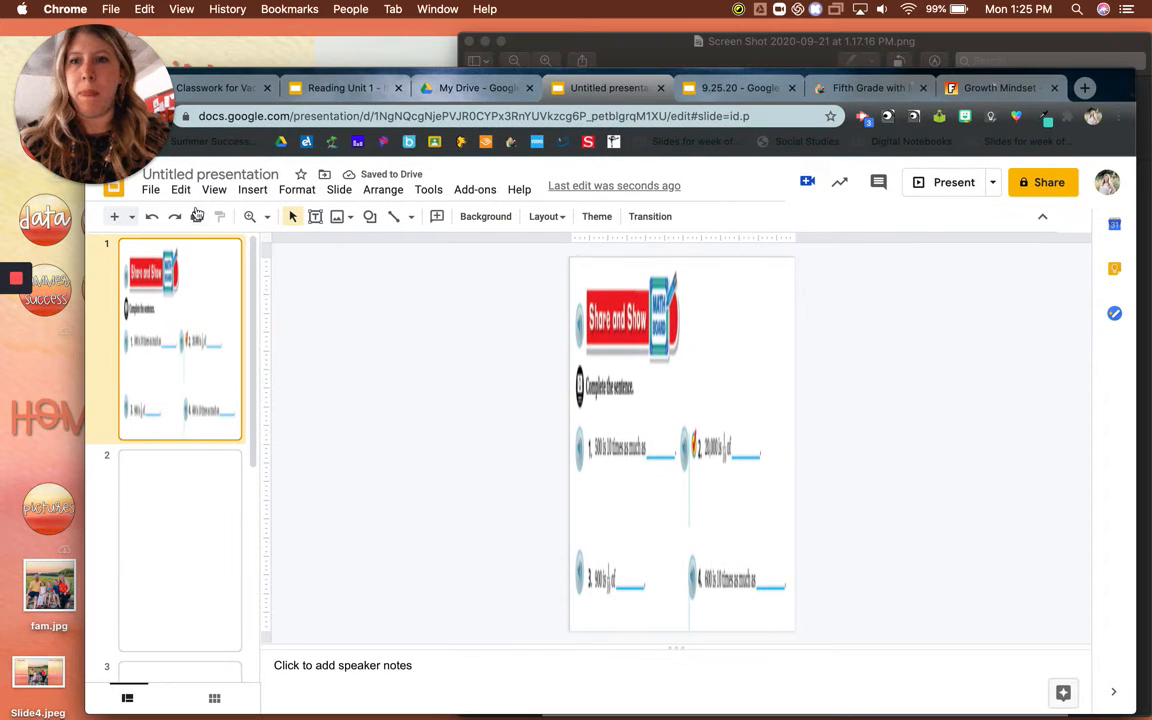
left_click(150, 189)
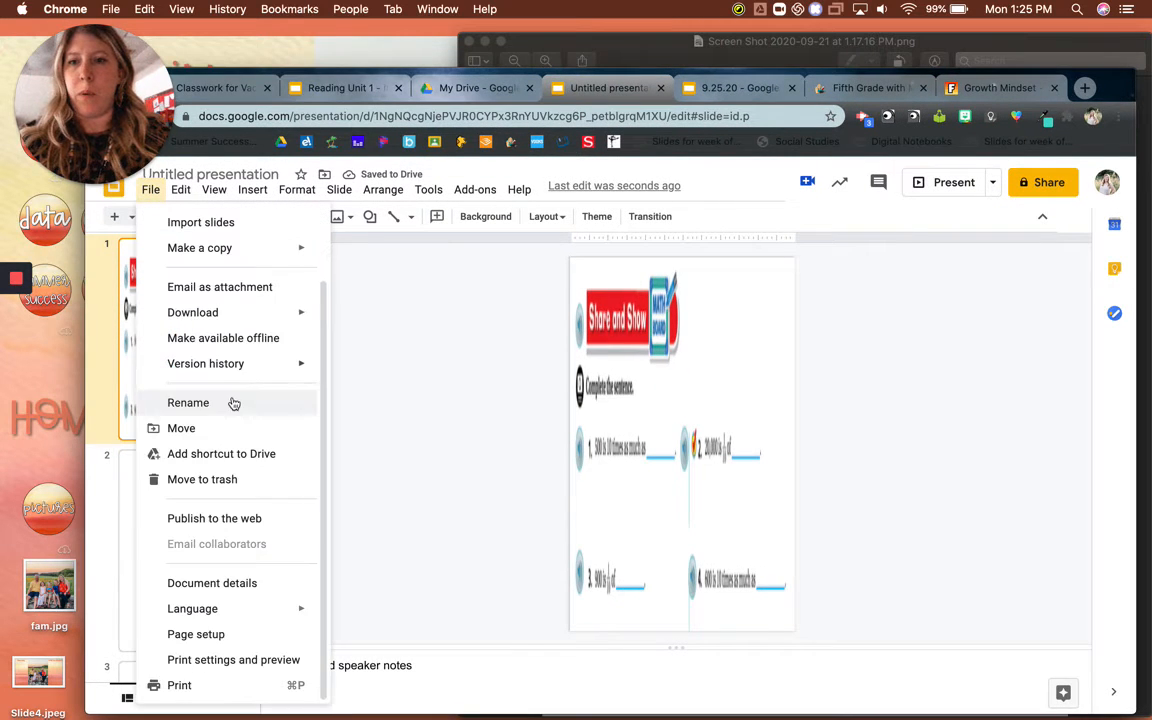
left_click(196, 634)
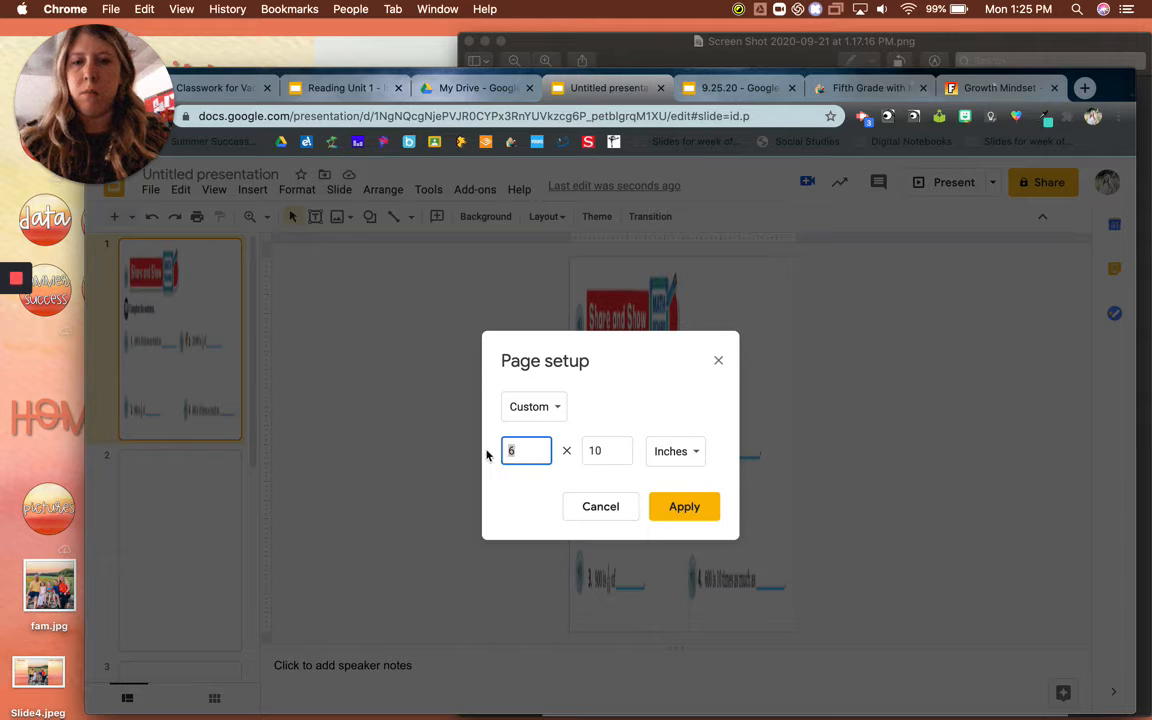
type("10")
key("Tab")
type("6")
key("Return")
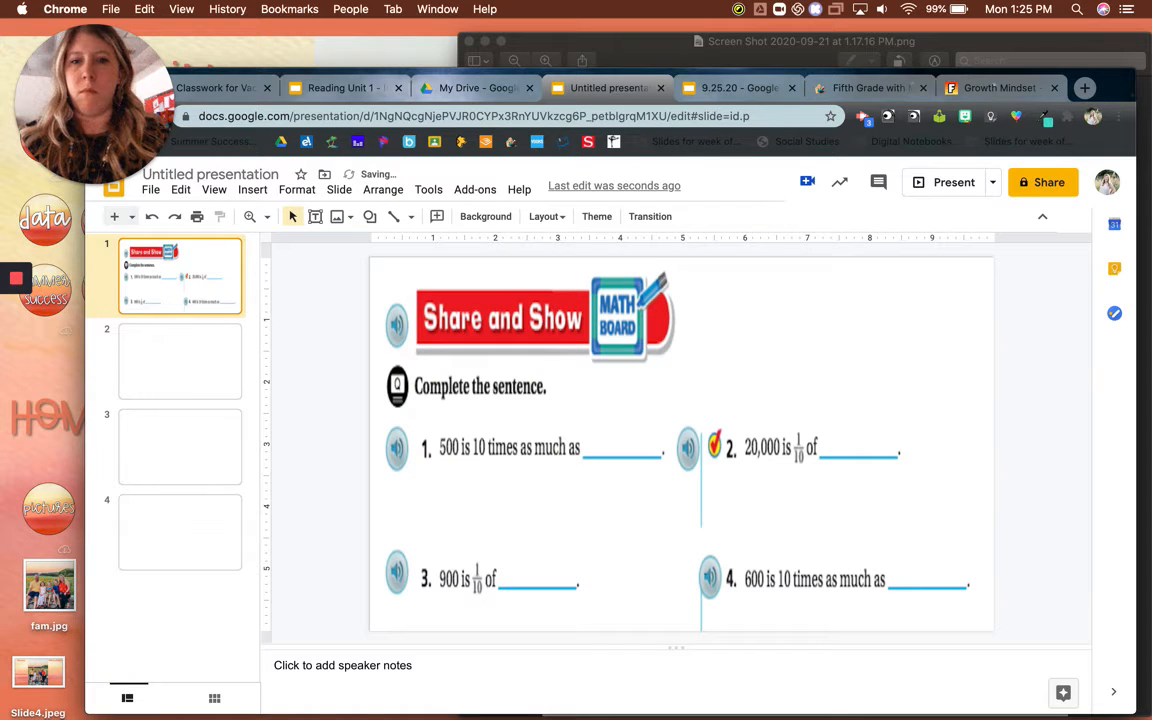
- Set the presentation's custom page size to 14 × 6 inches
left_click(151, 190)
left_click(228, 641)
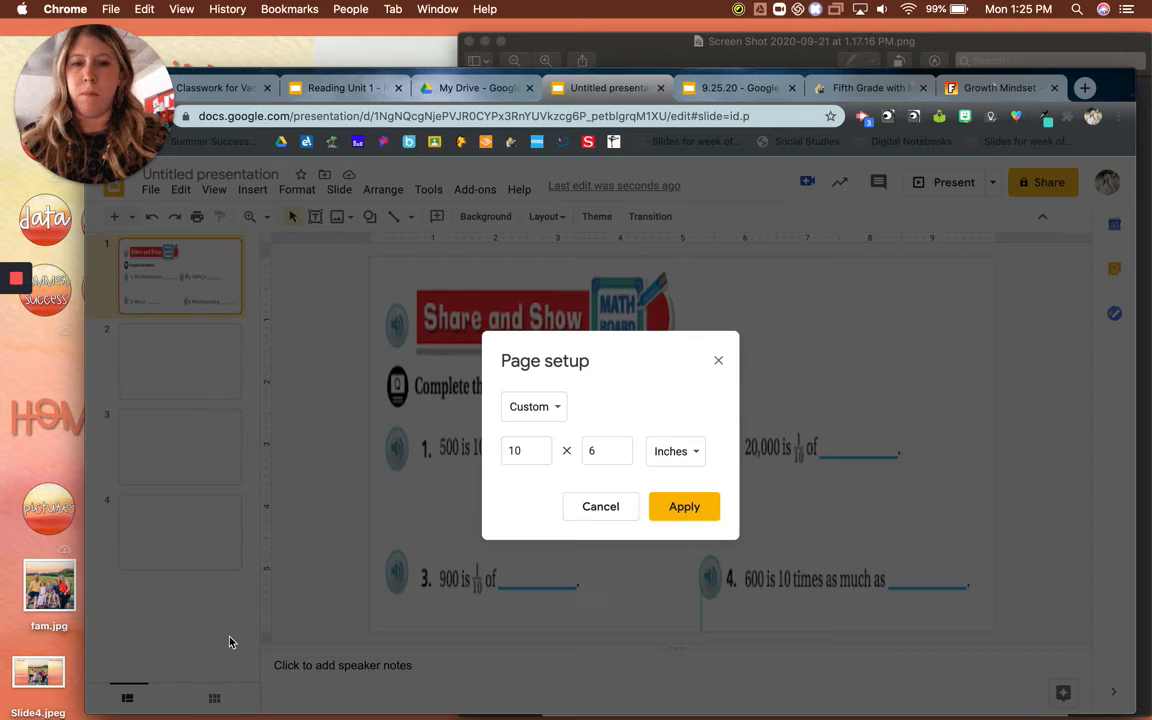
double_click(588, 450)
double_click(527, 450)
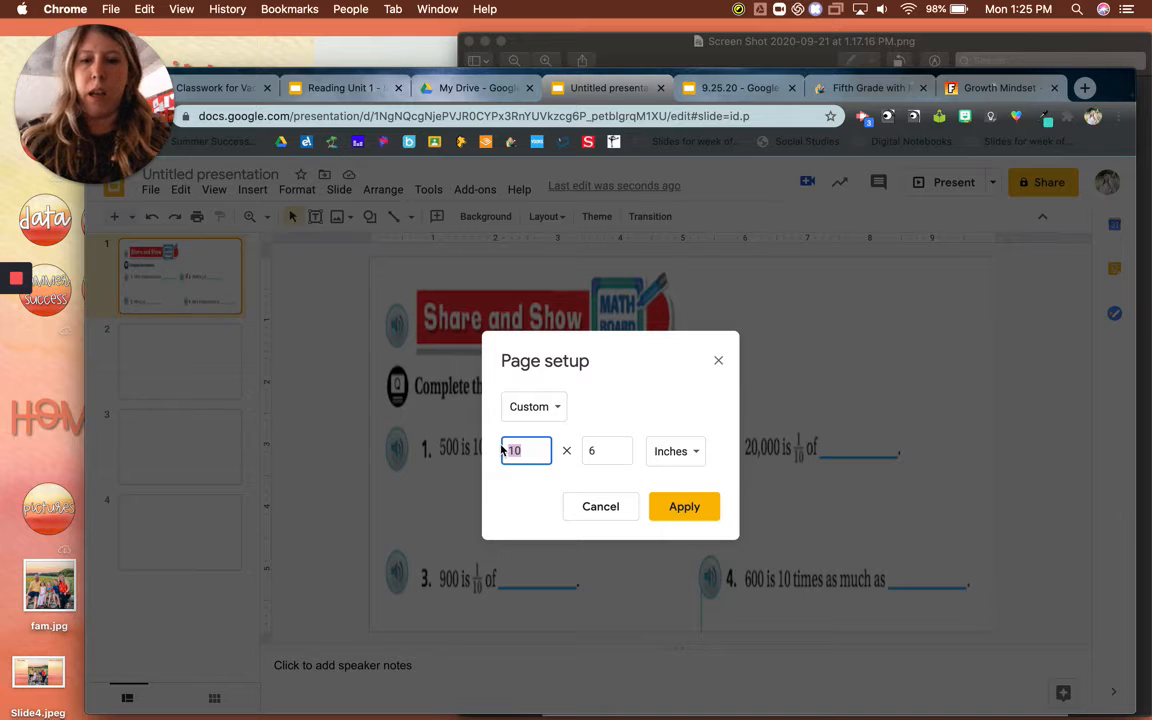
type("14")
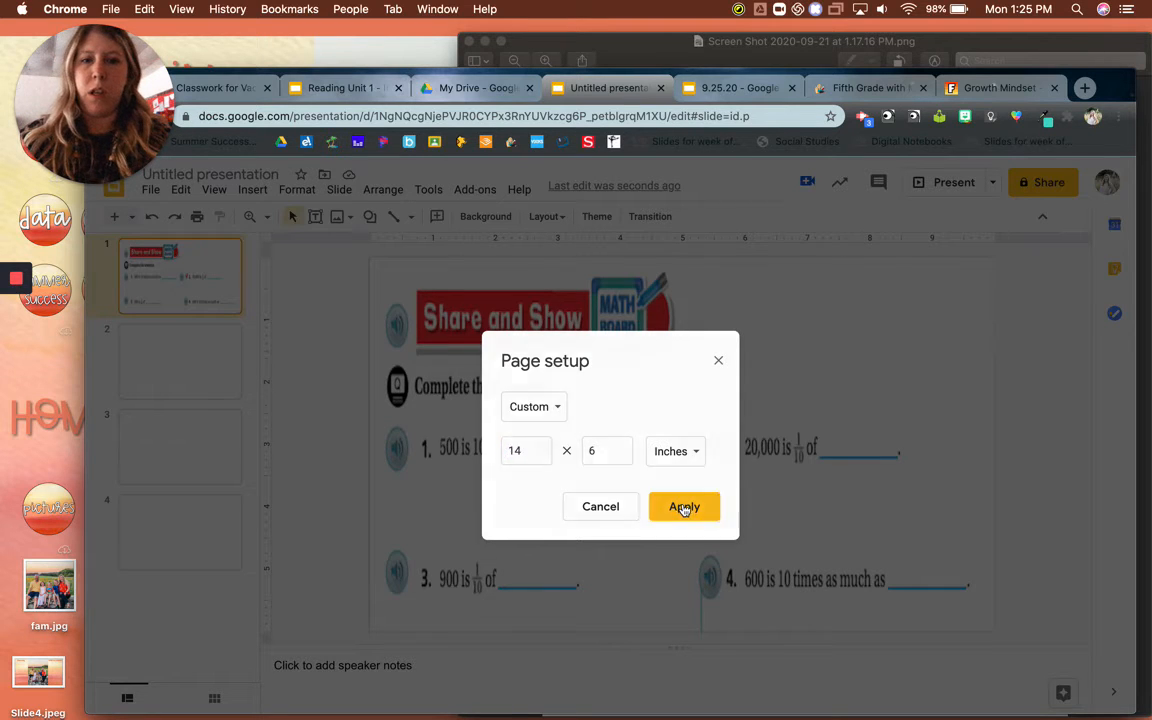
left_click(682, 506)
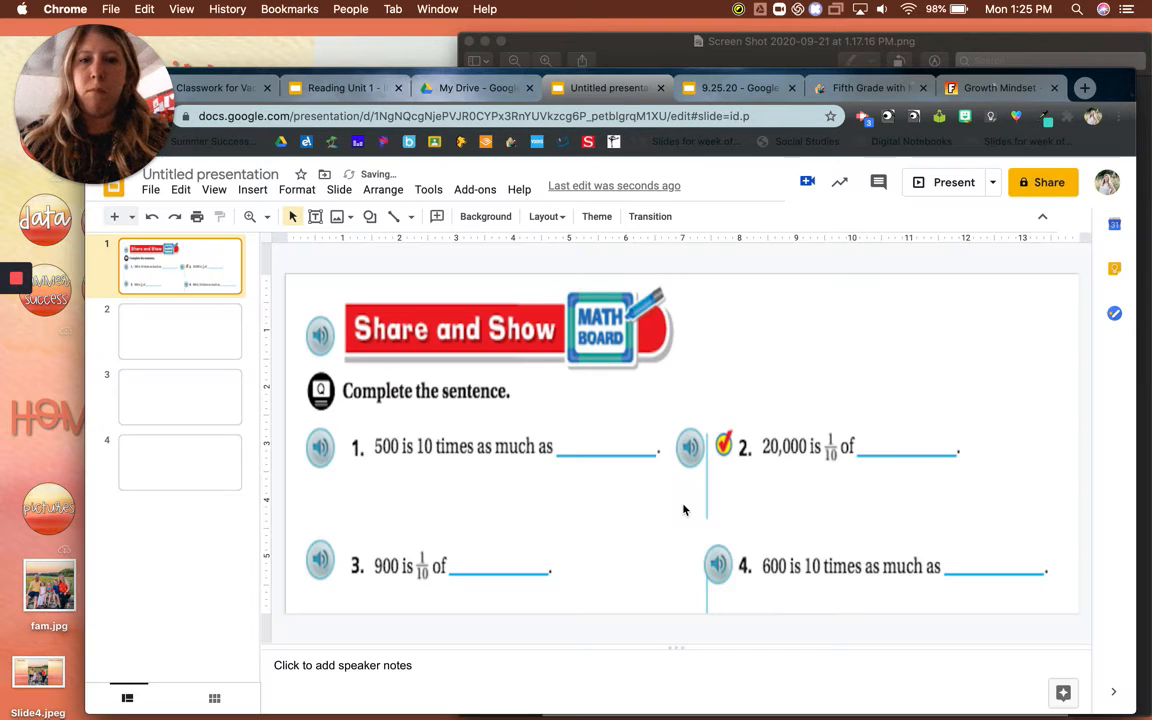
- Set the background of slide 2 to the uploaded desktop screenshot whose name ends in "22.59 PM"
left_click(169, 333)
left_click(478, 216)
left_click(668, 430)
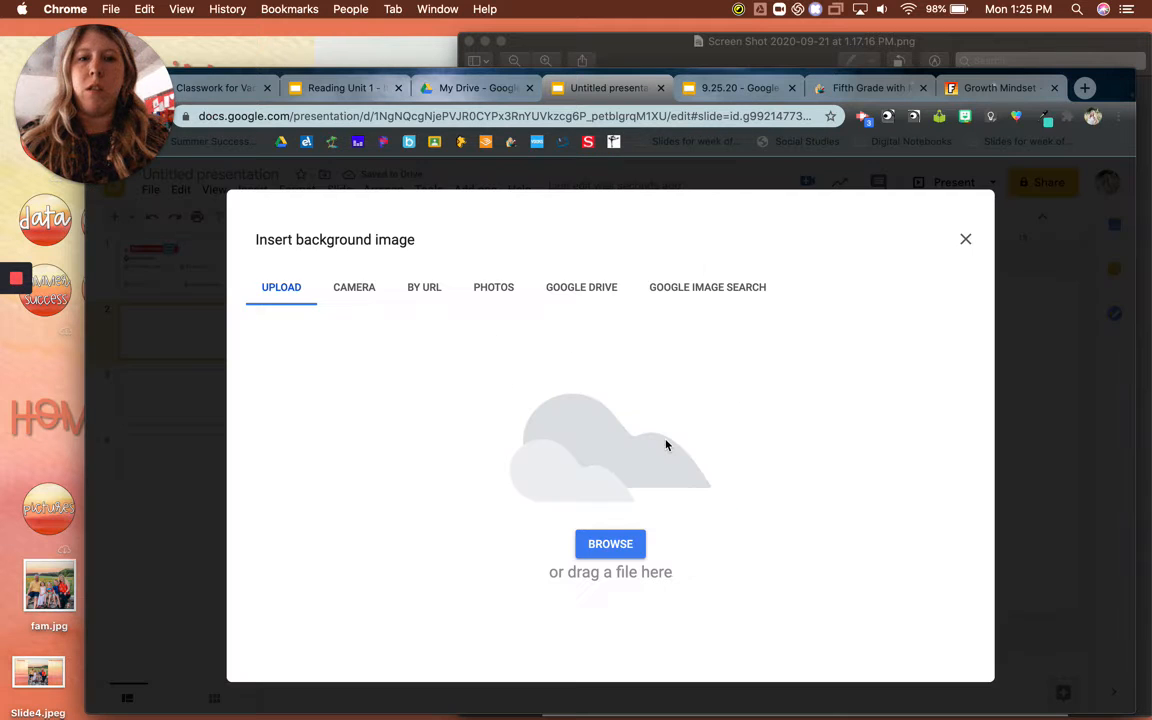
left_click(600, 549)
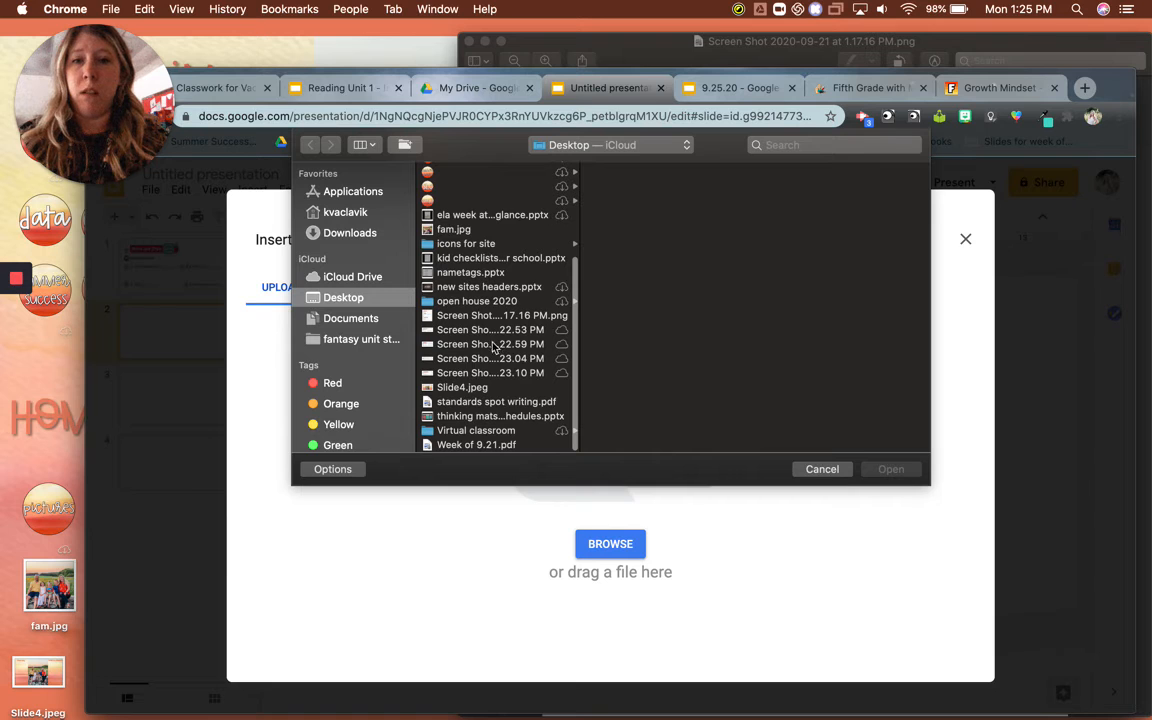
double_click(476, 344)
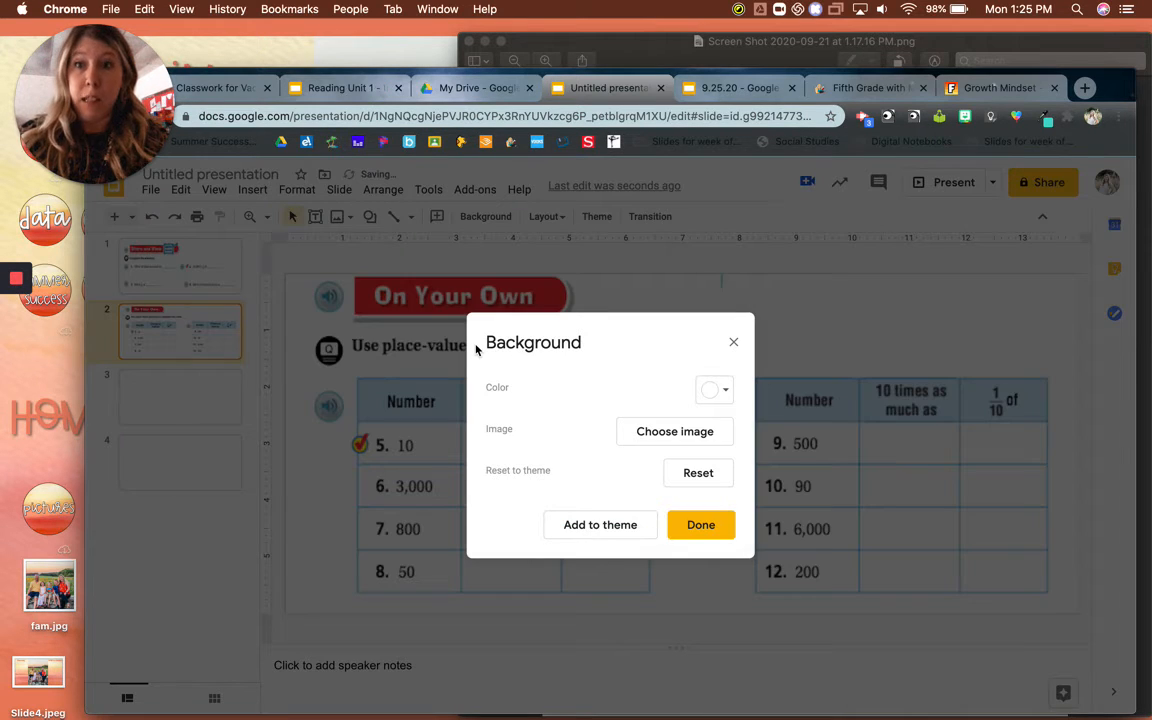
left_click(698, 525)
- Set the background of slide 3 to the uploaded desktop screenshot whose name ends in "23.04 PM"
left_click(185, 393)
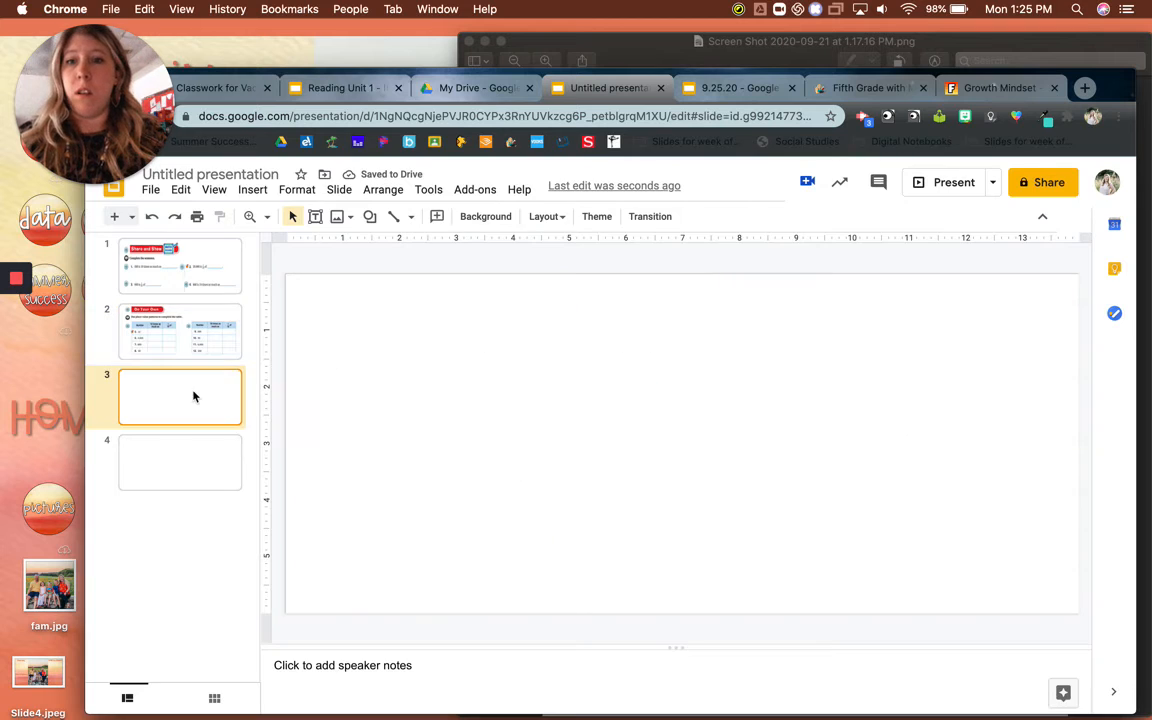
left_click(488, 217)
left_click(658, 433)
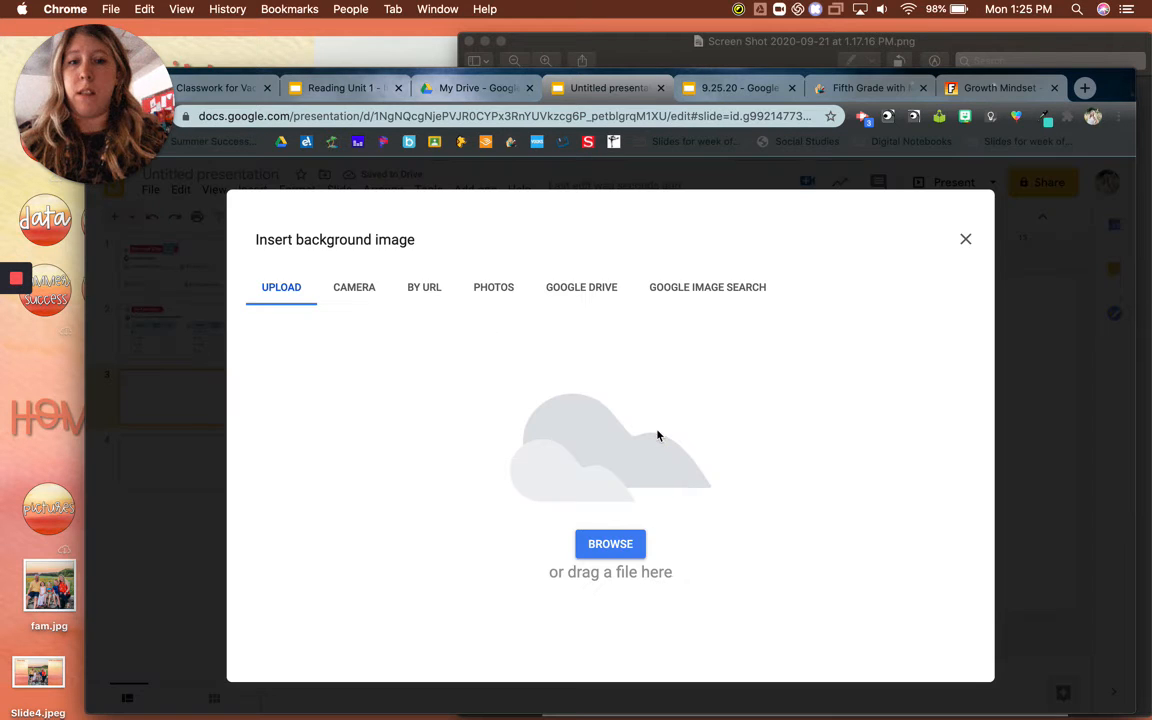
left_click(607, 556)
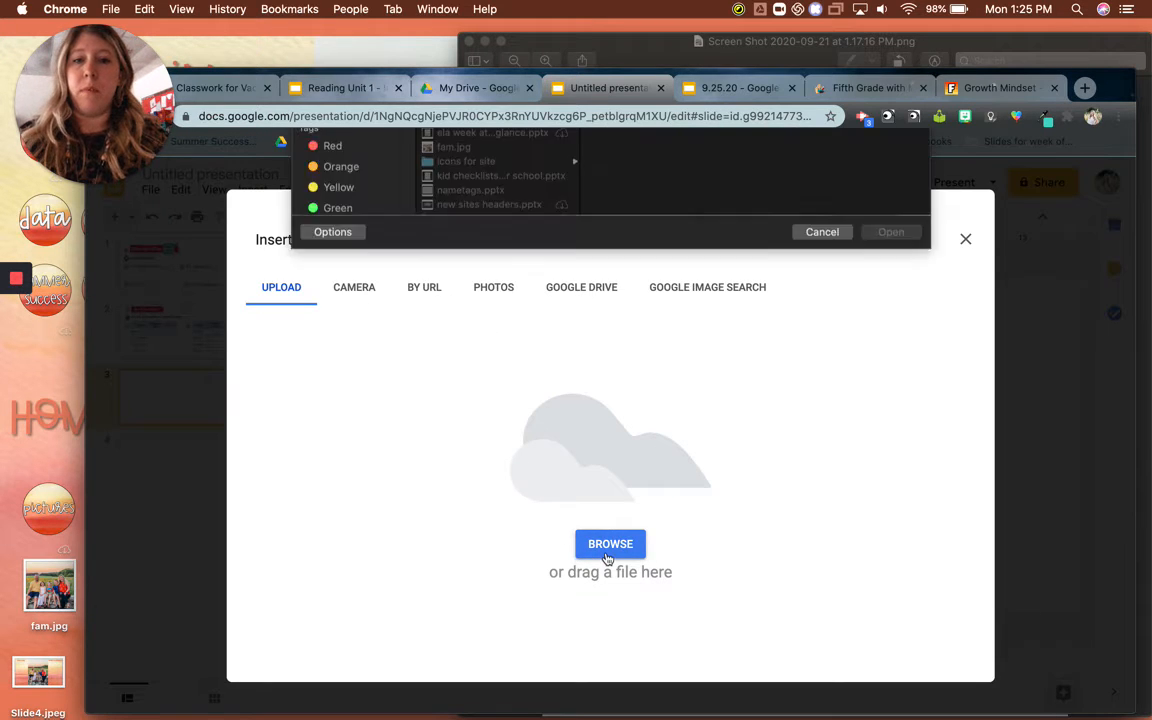
scroll(480, 360, "down", 3)
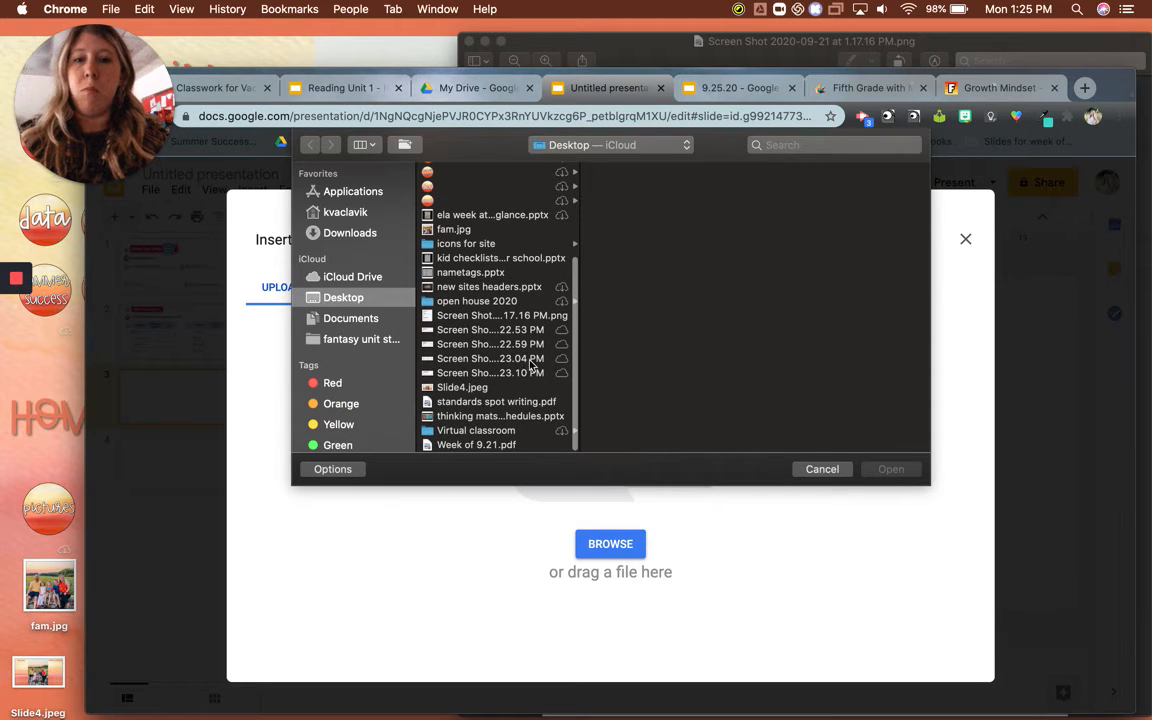
double_click(470, 358)
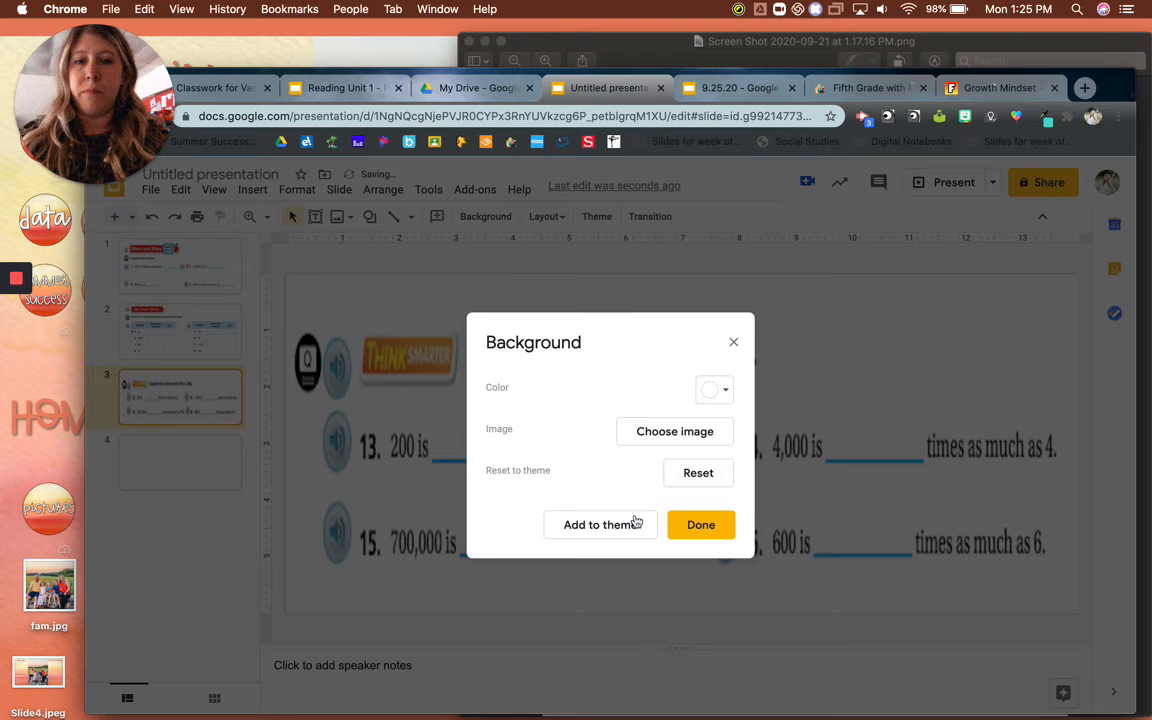
left_click(678, 525)
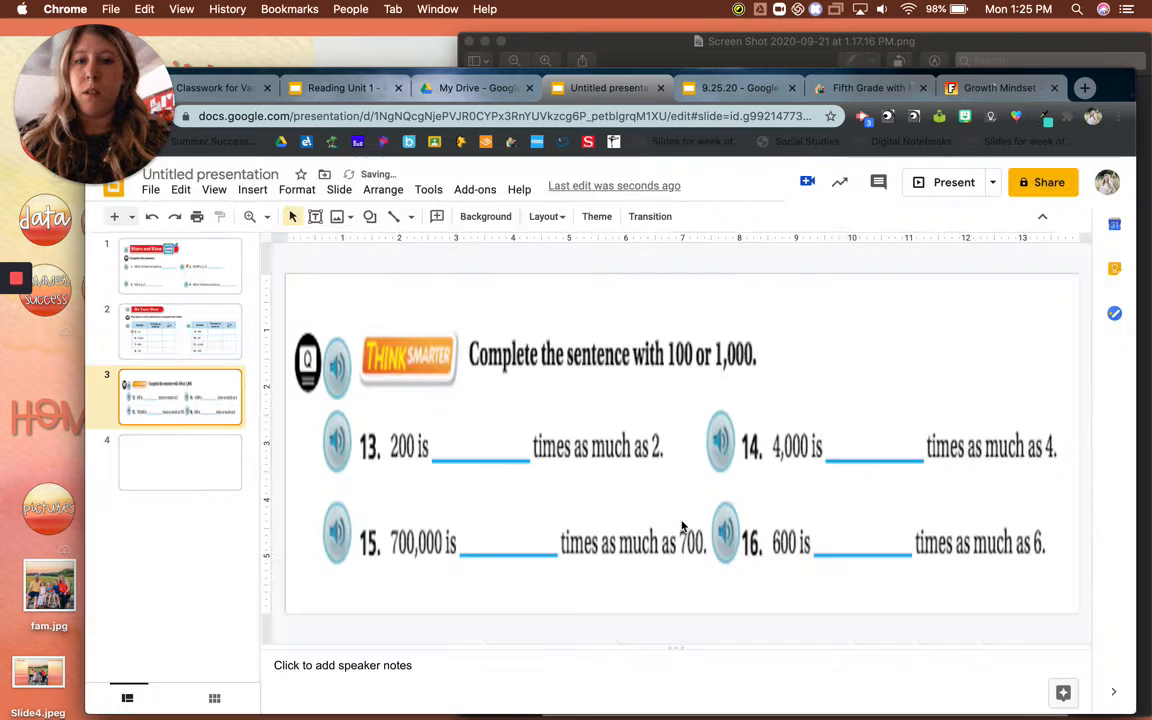
- Set the background of slide 4 to the uploaded desktop screenshot whose name ends in "23.10 PM"
left_click(175, 458)
left_click(484, 216)
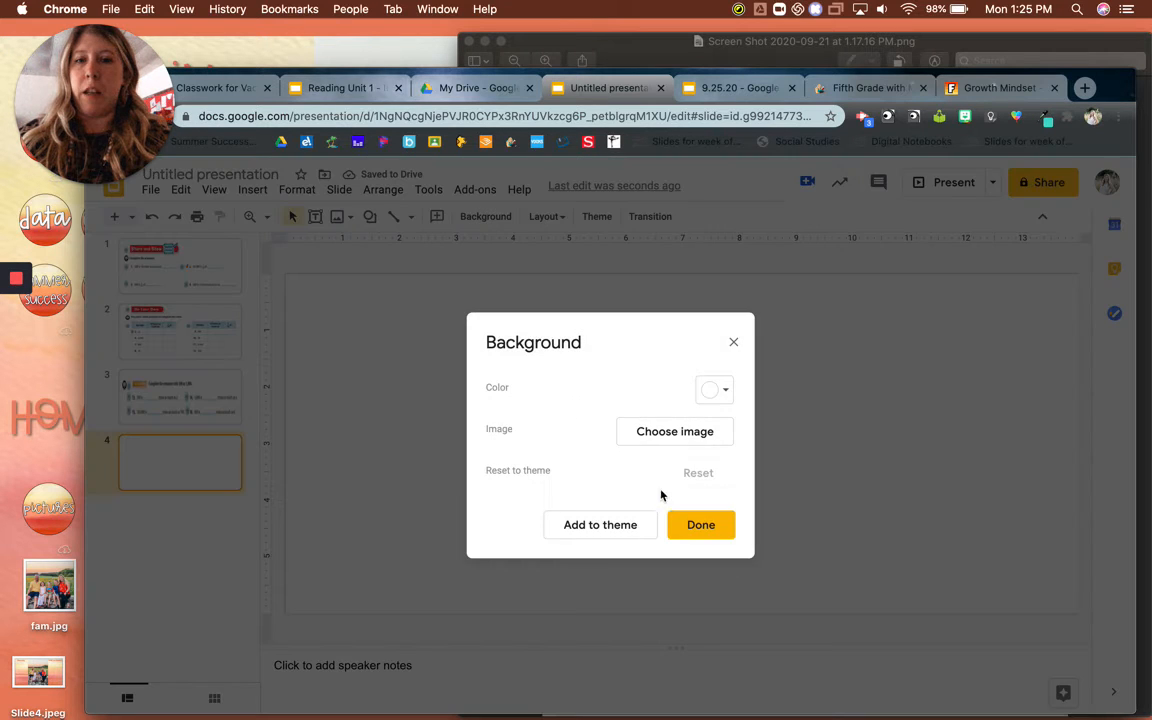
left_click(668, 436)
left_click(610, 543)
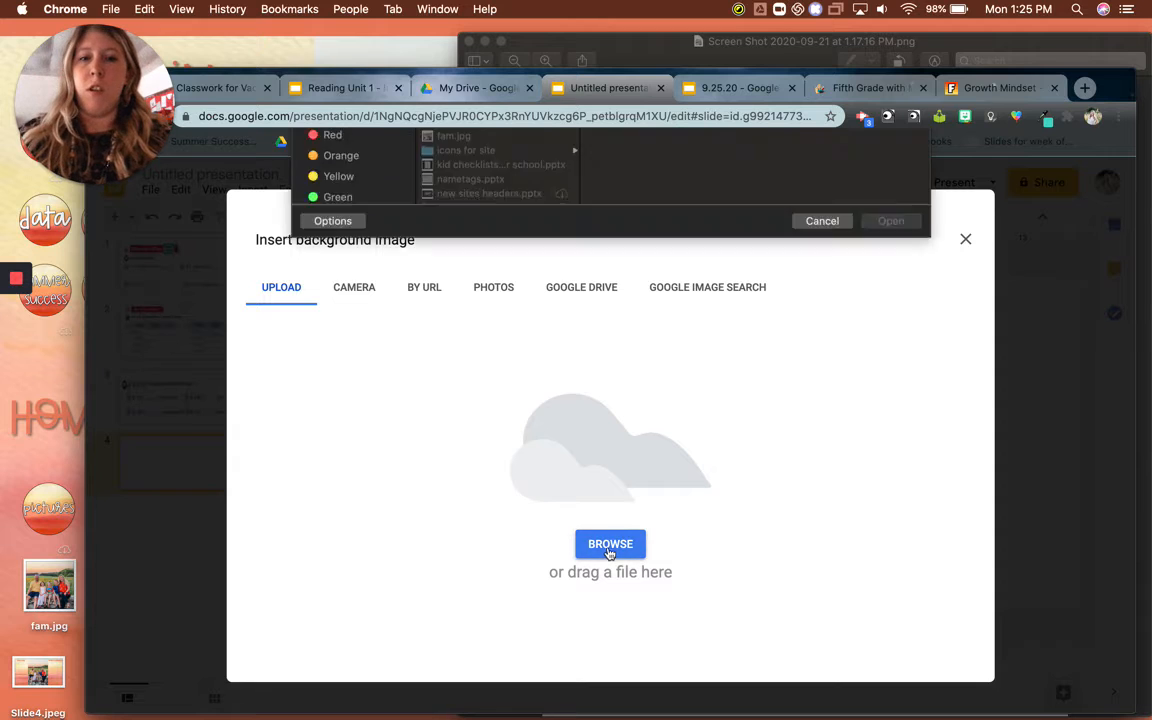
scroll(496, 389, "down", 5)
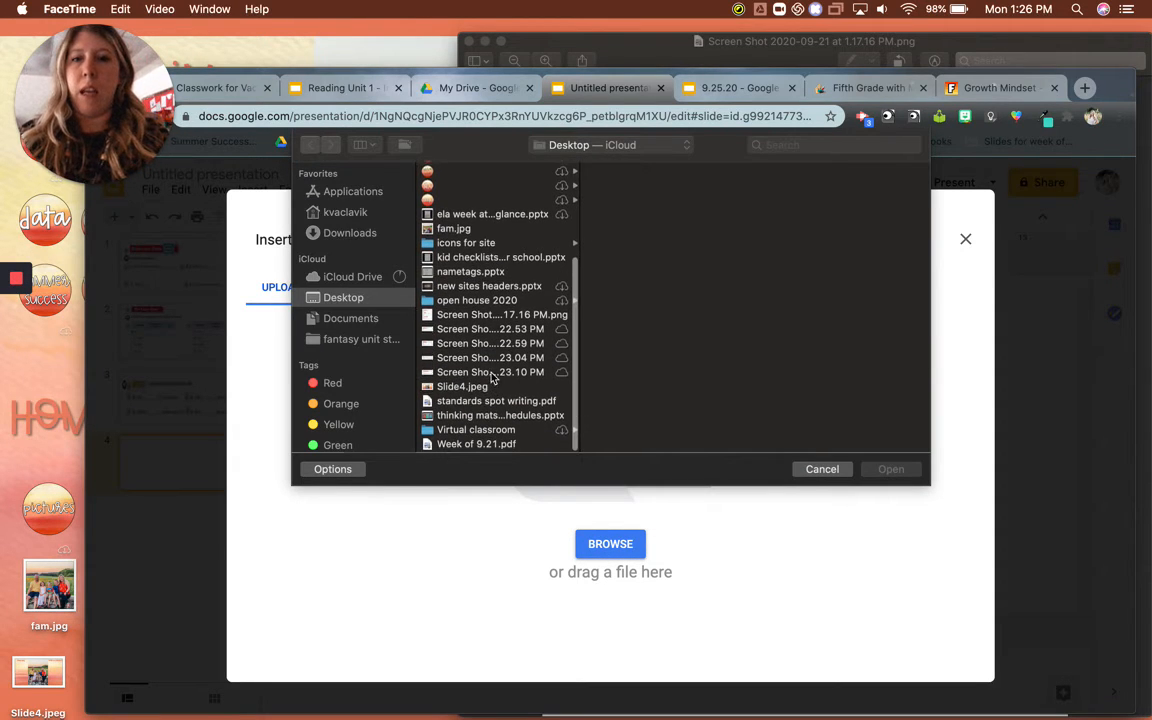
left_click(493, 373)
double_click(493, 373)
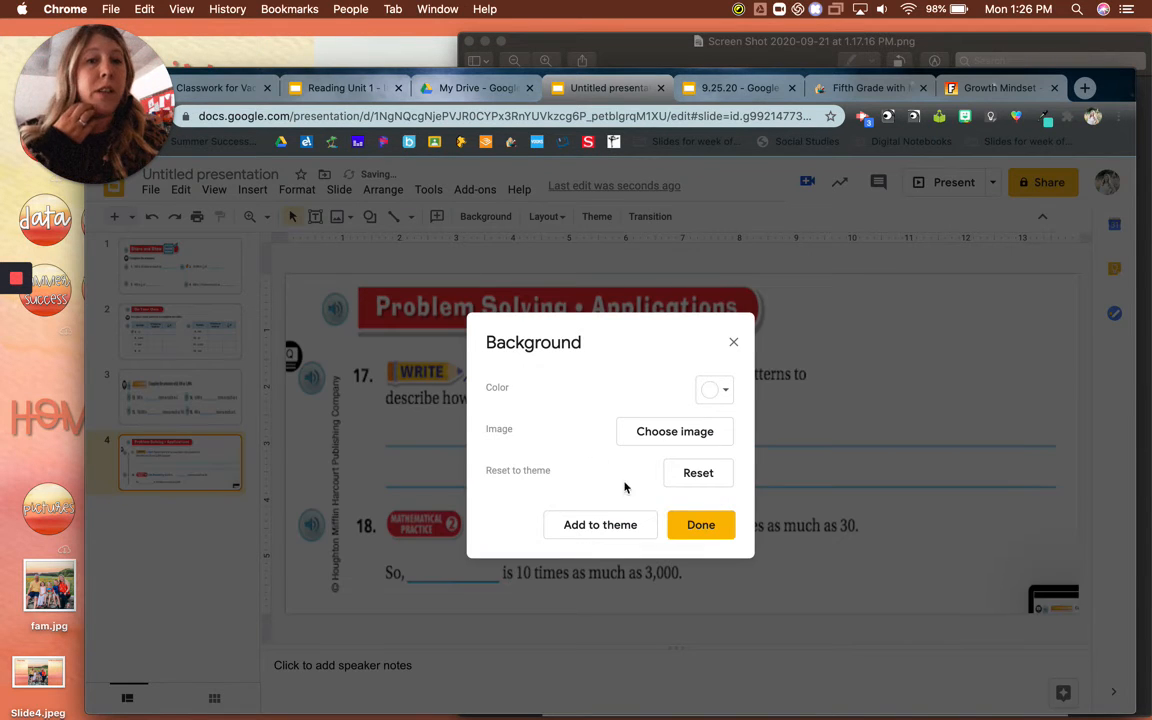
left_click(700, 525)
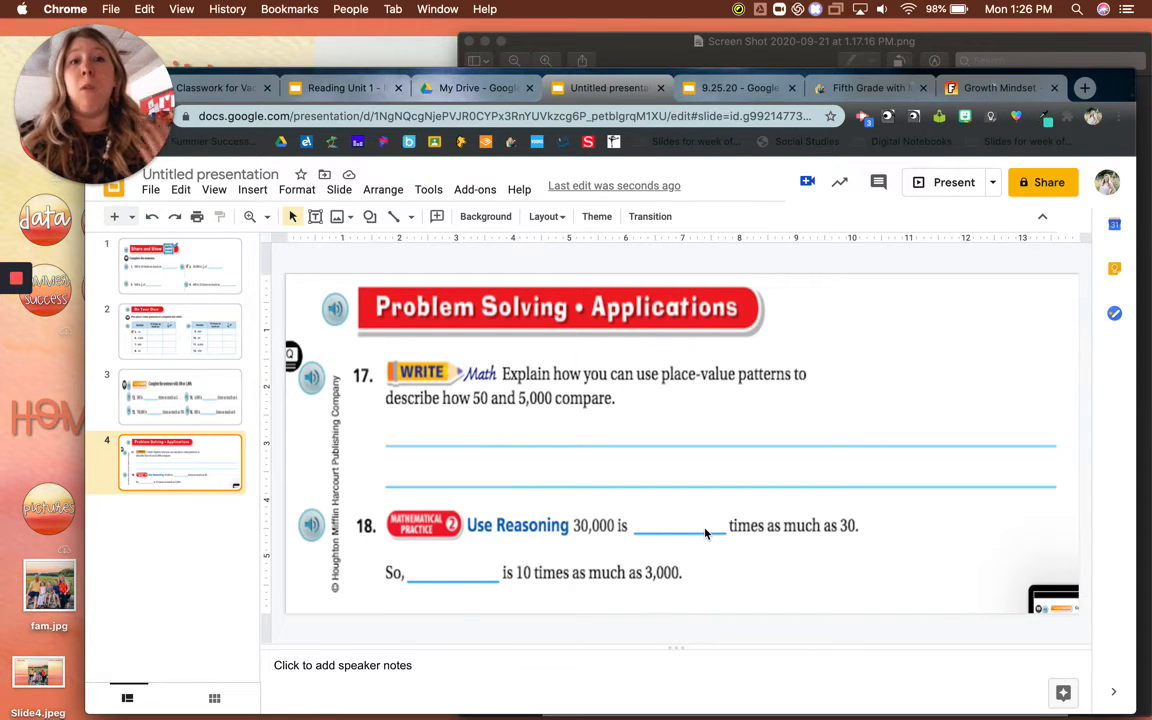
- Draw a text box over the answer blank of question 1 on slide 1
left_click(188, 267)
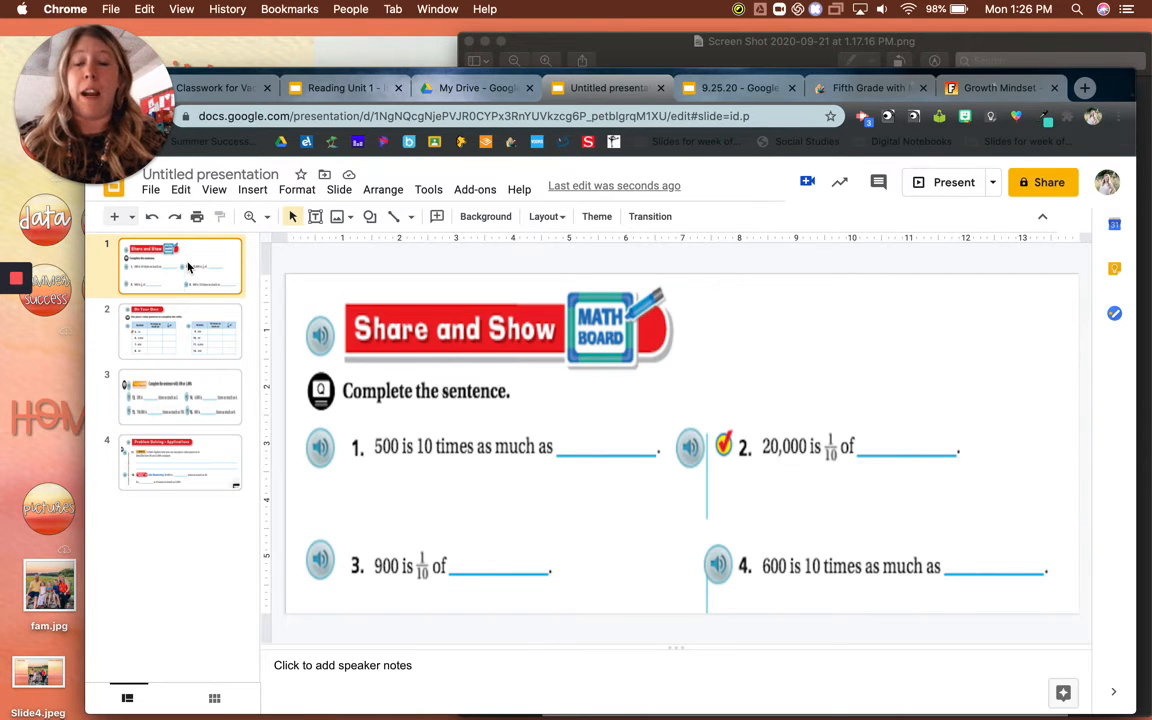
left_click_drag(859, 476, 565, 394)
left_click_drag(366, 367, 445, 506)
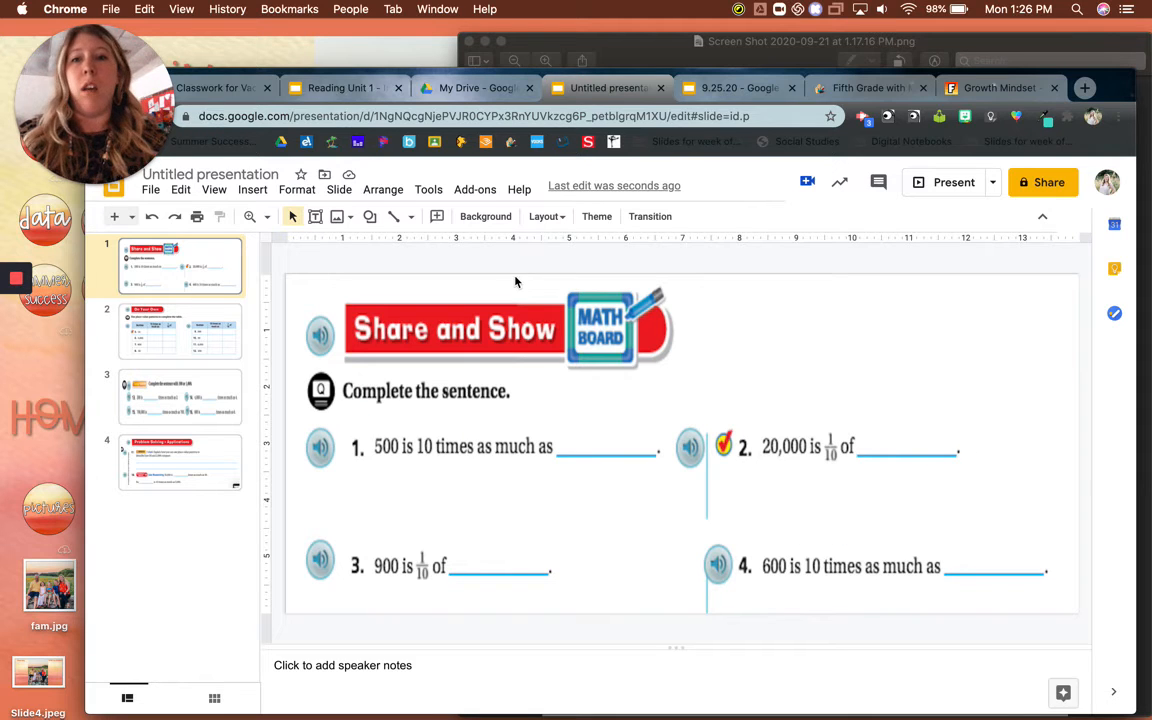
left_click(317, 218)
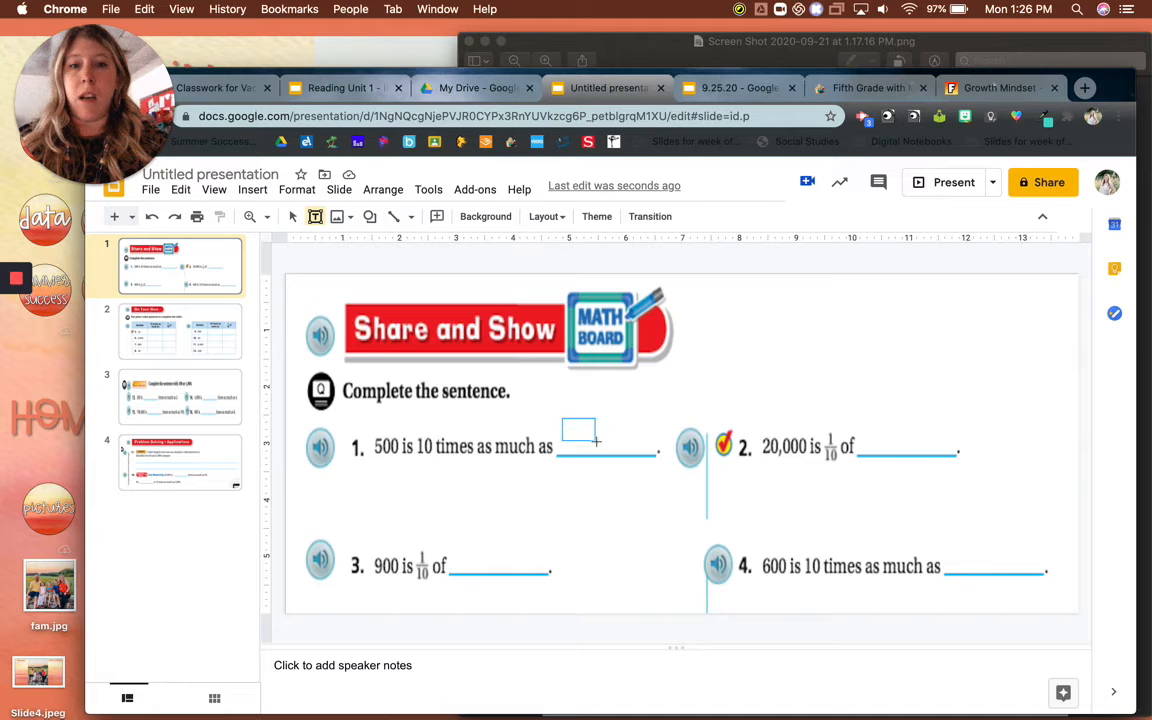